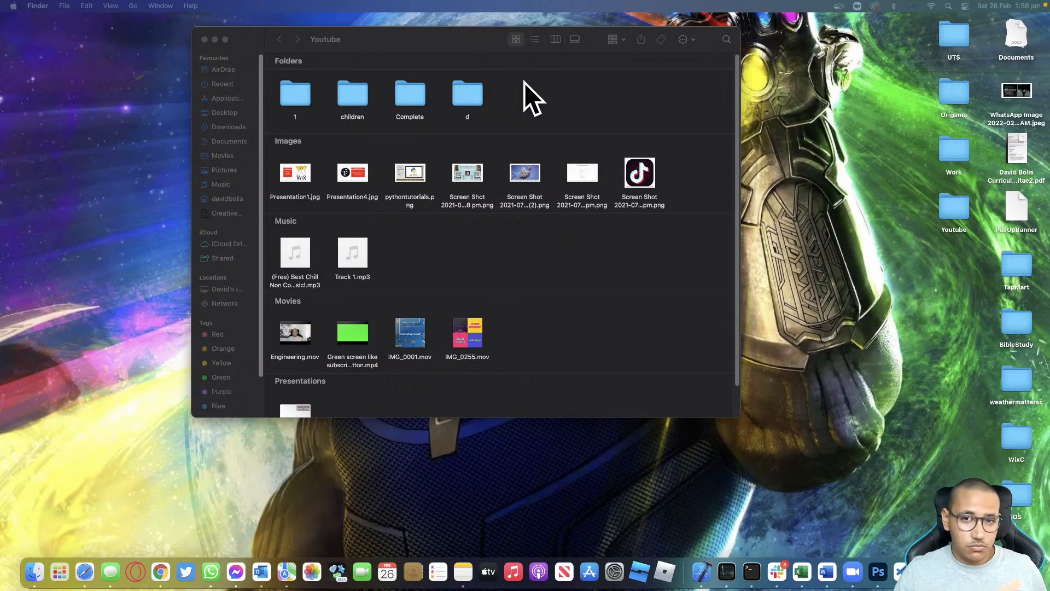
Open Engineering.mov from the Youtube folder and play it at a reduced volume
left_click_drag(460, 38, 309, 30)
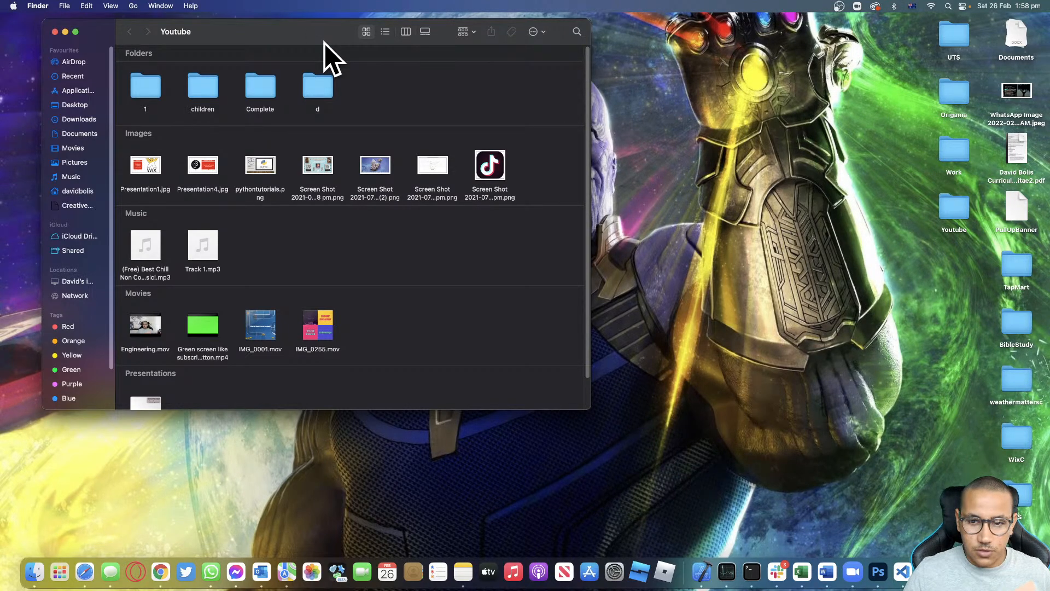
double_click(155, 331)
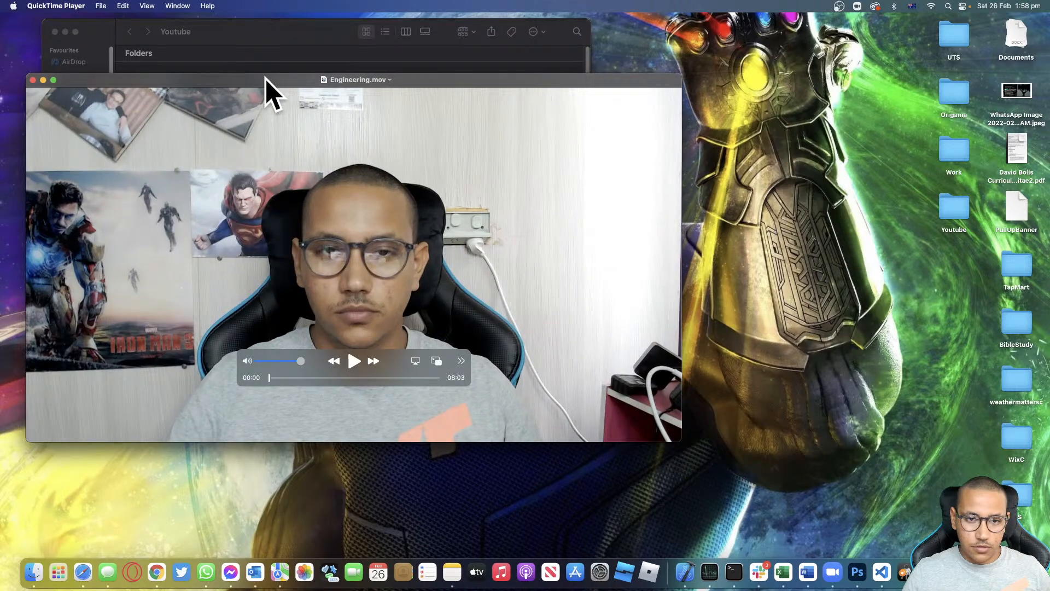
left_click_drag(265, 79, 437, 53)
key("XF86AudioRaiseVolume")
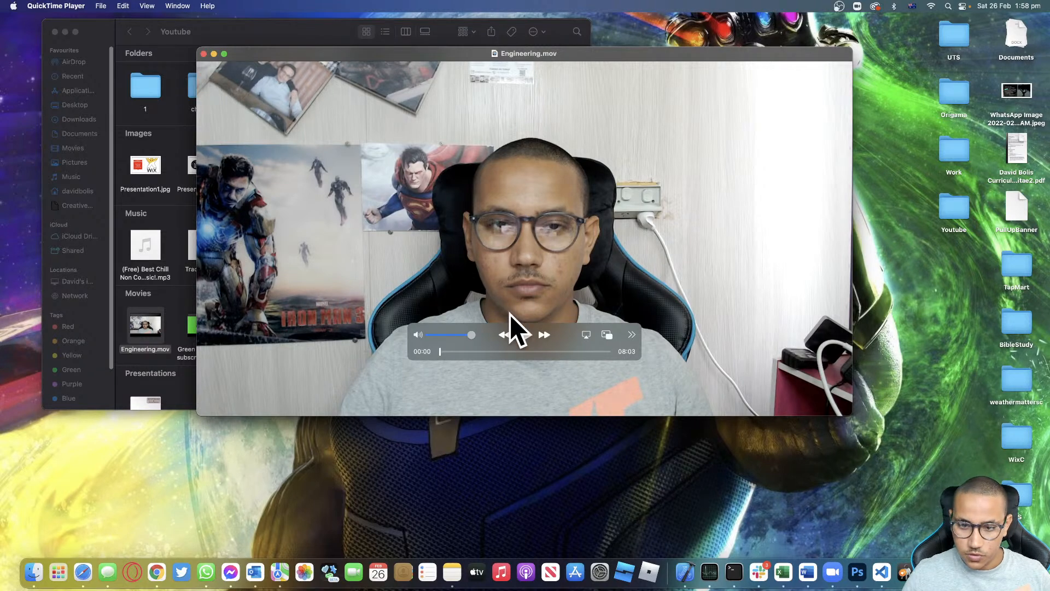
left_click(523, 335)
left_click_drag(472, 335, 421, 353)
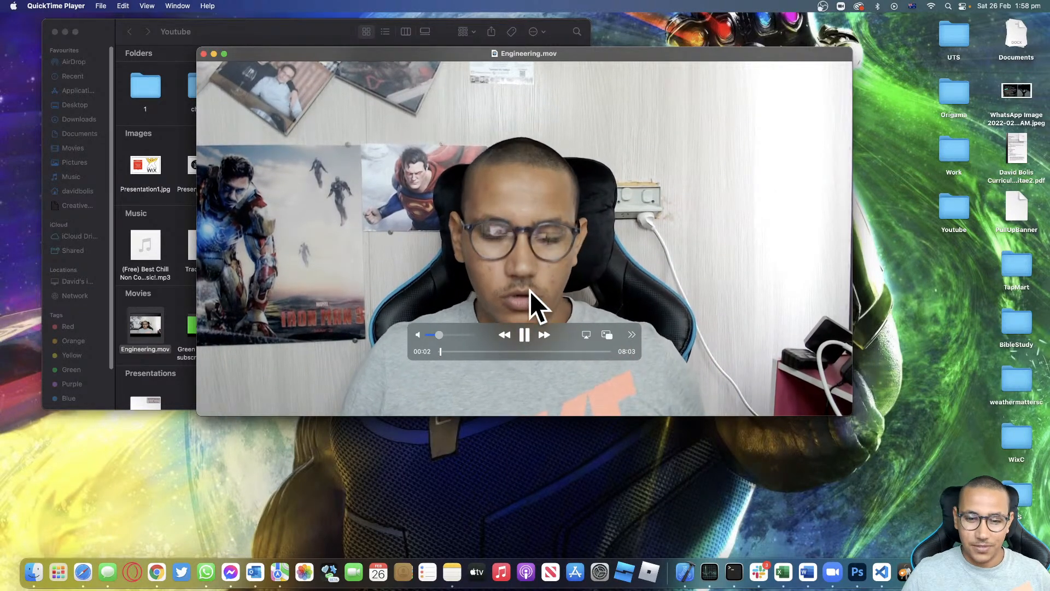
Watch the last seconds of Engineering.mov and close the video
left_click(604, 352)
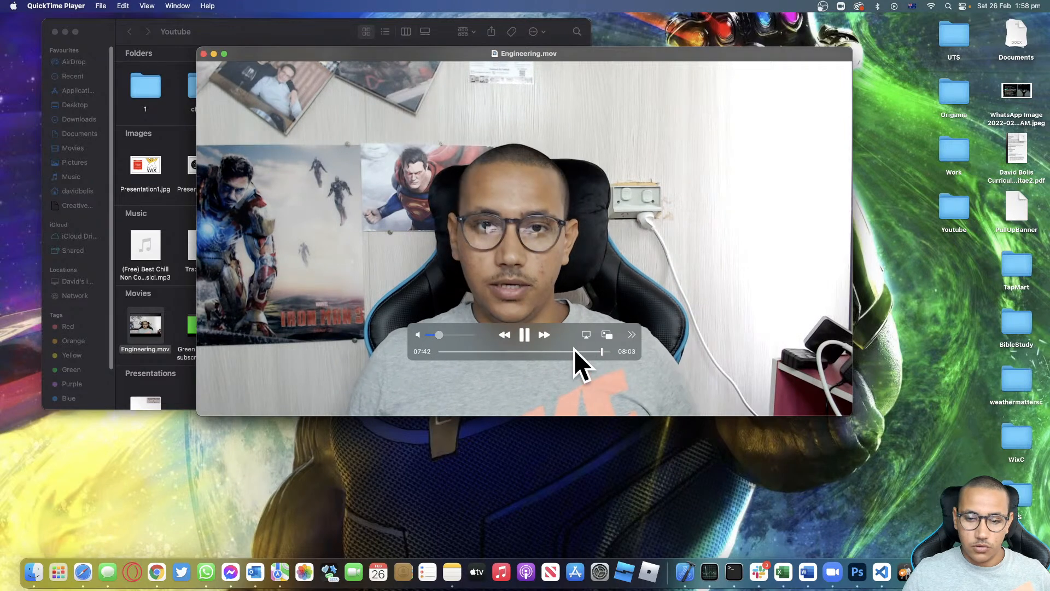
left_click(605, 353)
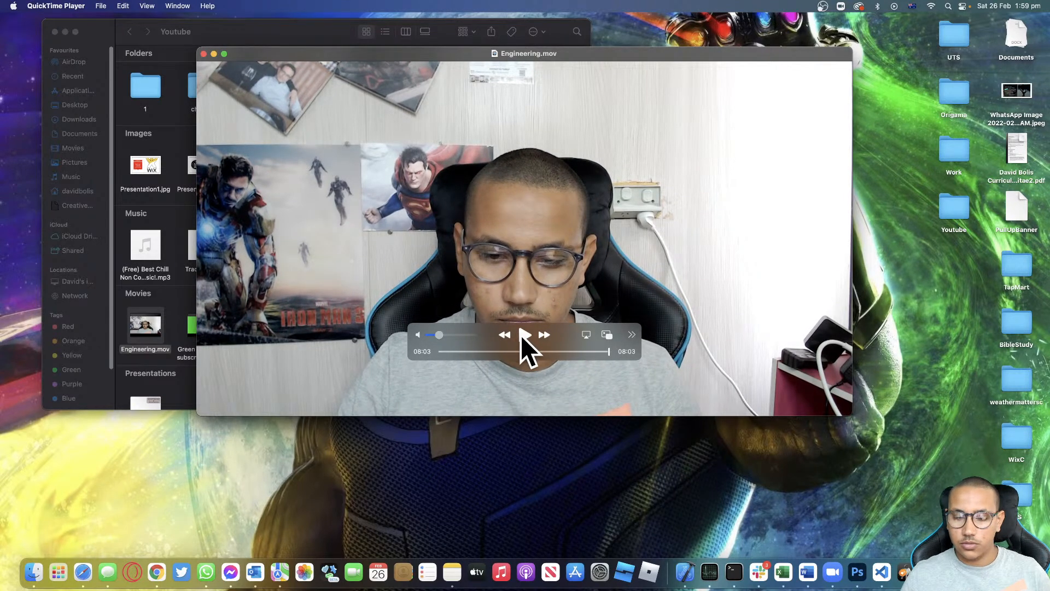
key("space")
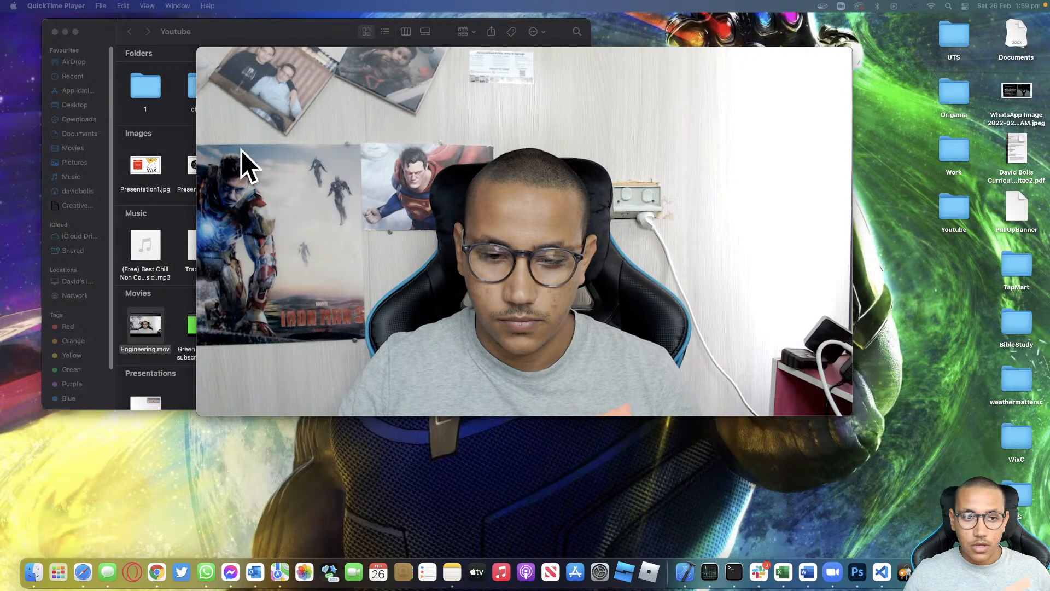
mouse_move(334, 142)
left_click(203, 54)
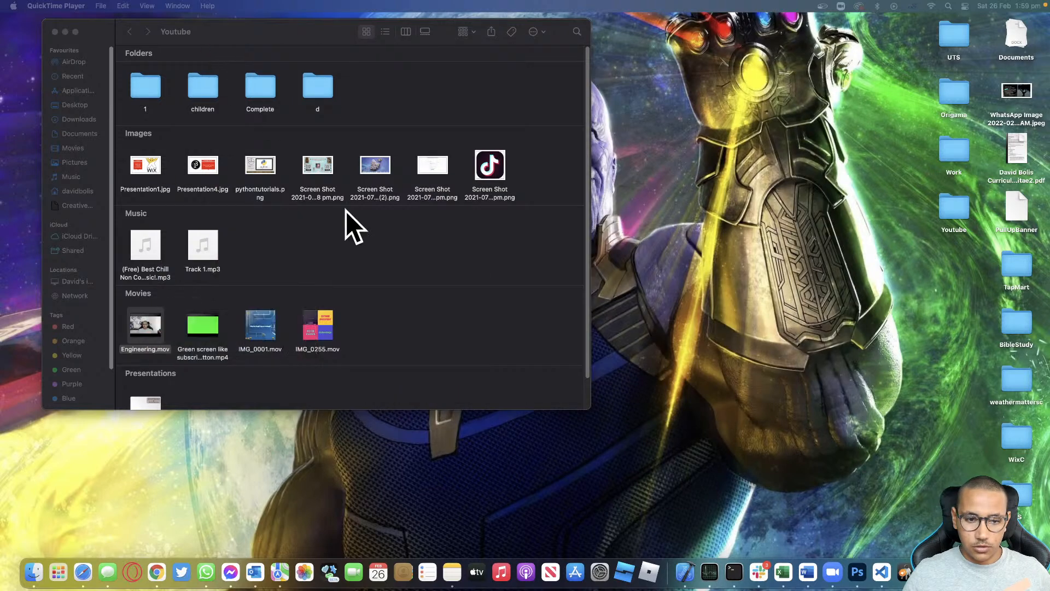
Launch iMovie and play the intro clip in the "What do I benefit from making youtube videos" project
key("super+space")
type("imo")
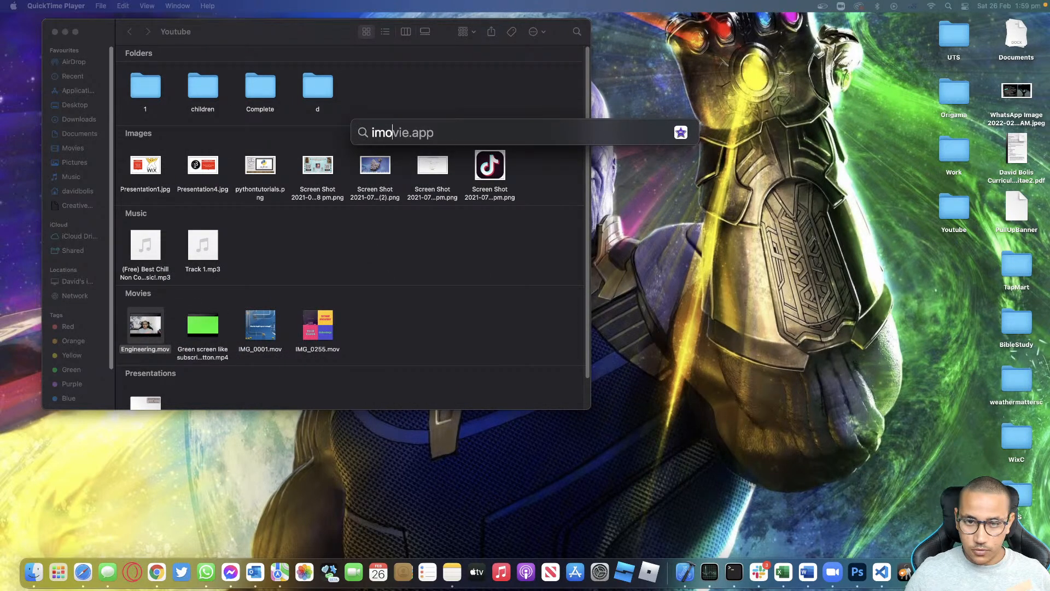
key("Return")
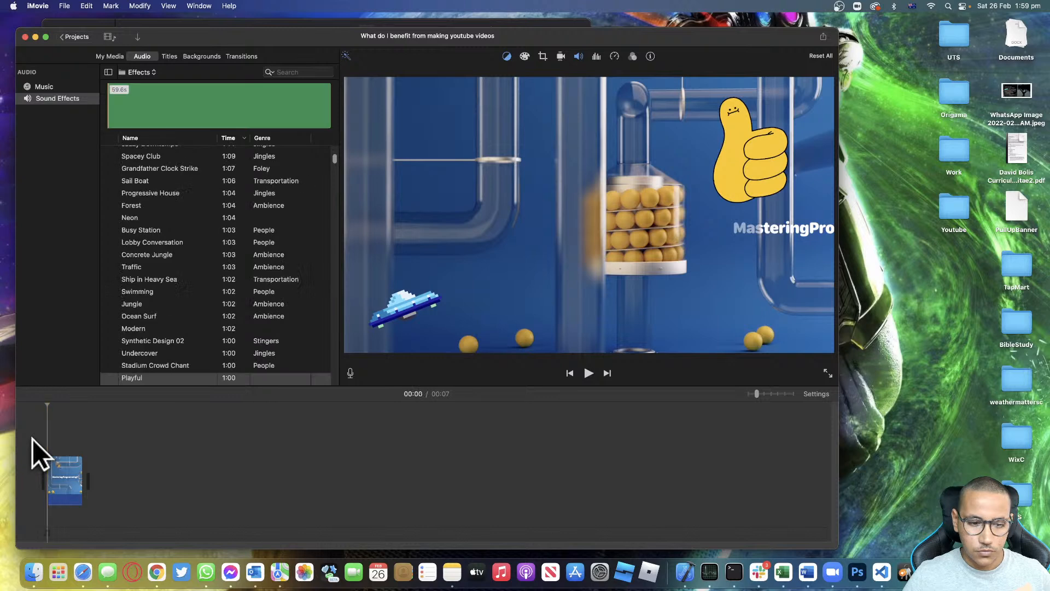
left_click(586, 374)
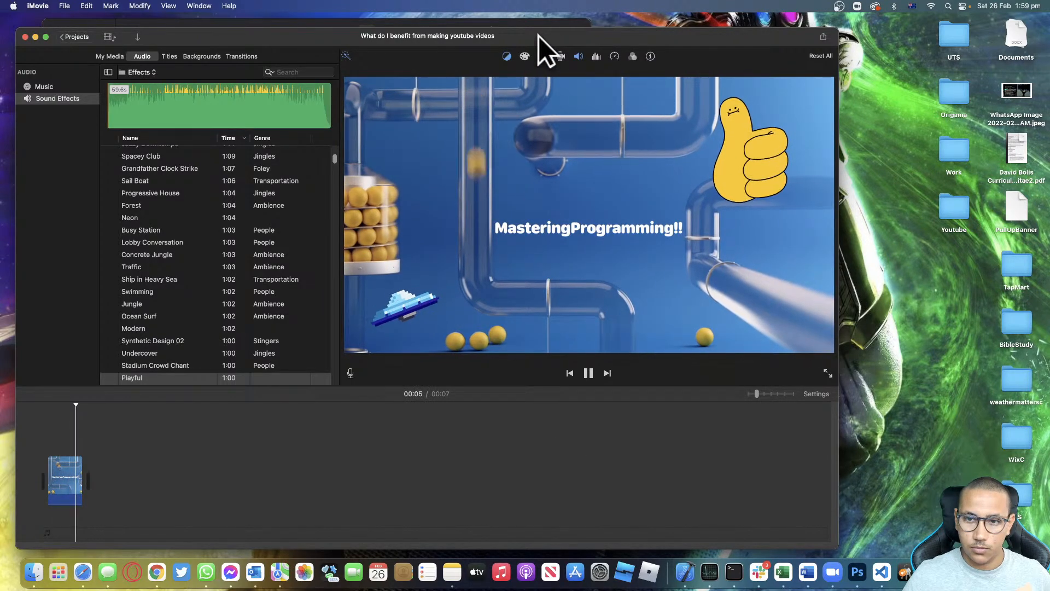
Add Engineering.mov from the Youtube folder to the iMovie timeline directly after the intro clip
left_click_drag(539, 35, 617, 41)
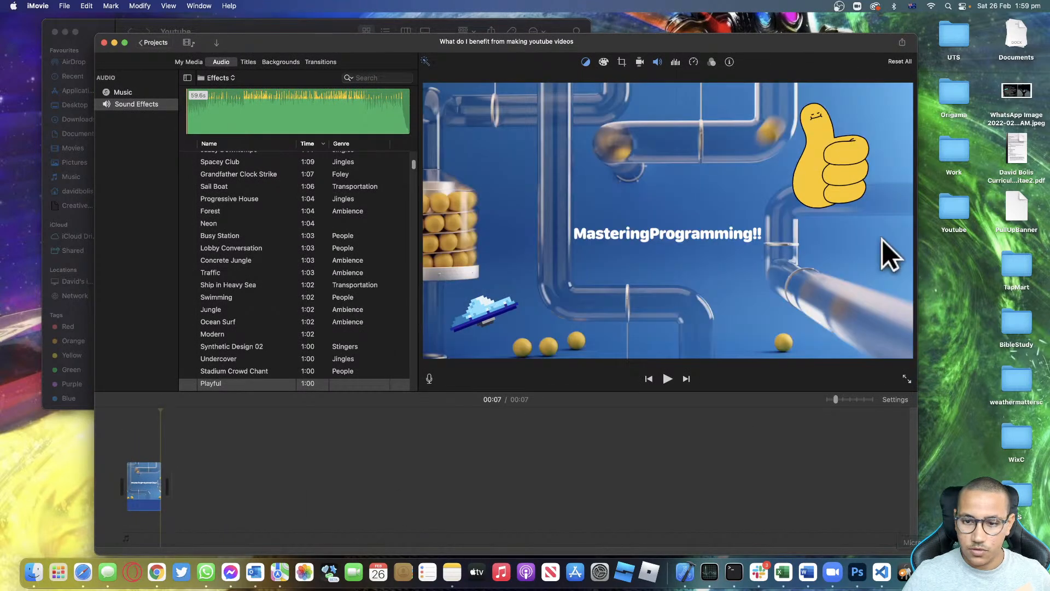
left_click(285, 25)
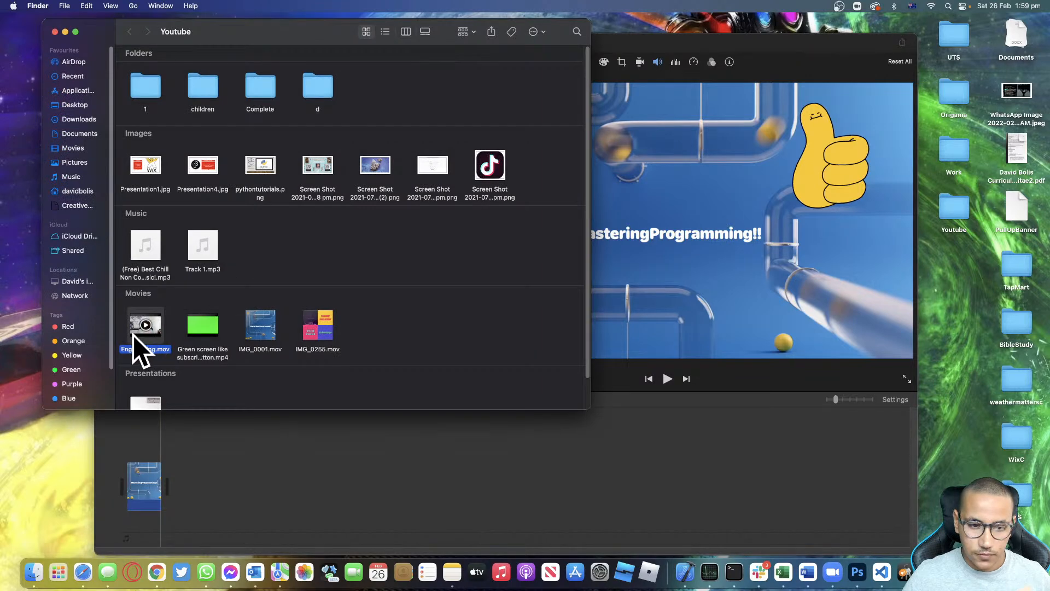
left_click_drag(134, 332, 219, 481)
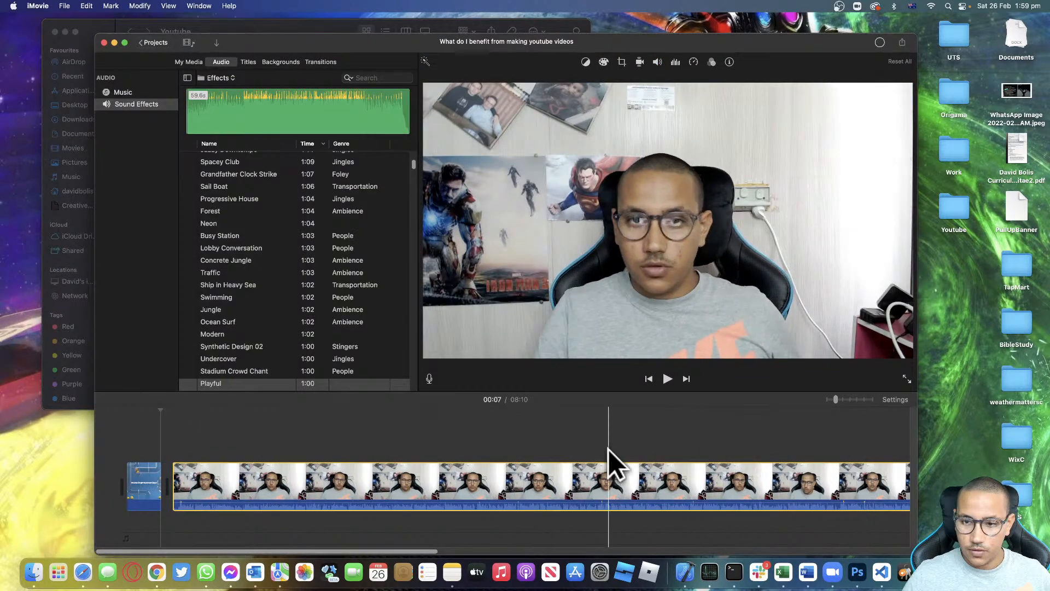
Play the project from the start through the intro into the beginning of the Engineering clip
left_click(120, 442)
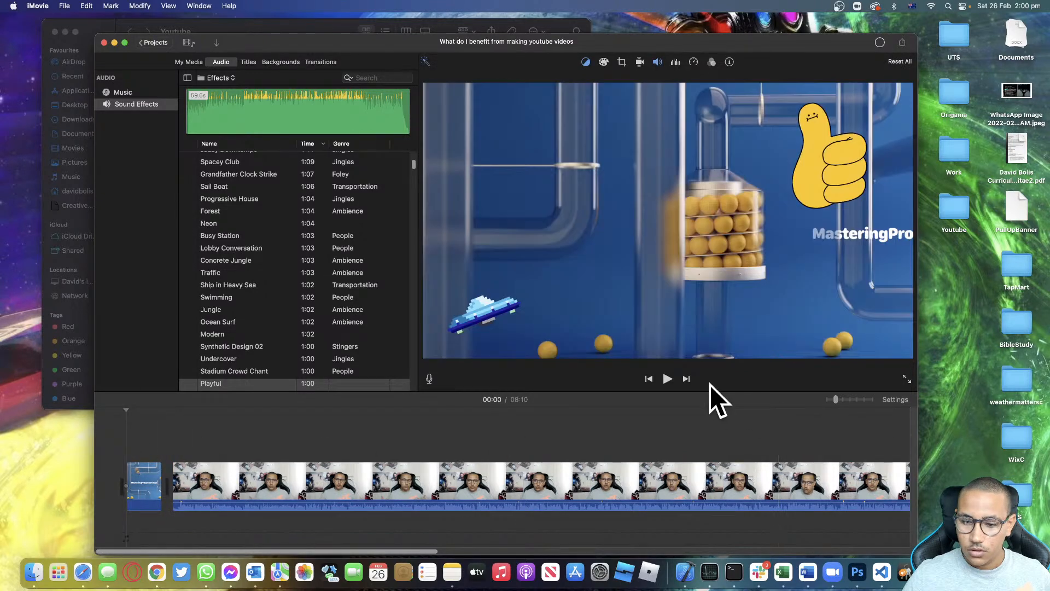
left_click(668, 378)
key("XF86AudioRaiseVolume")
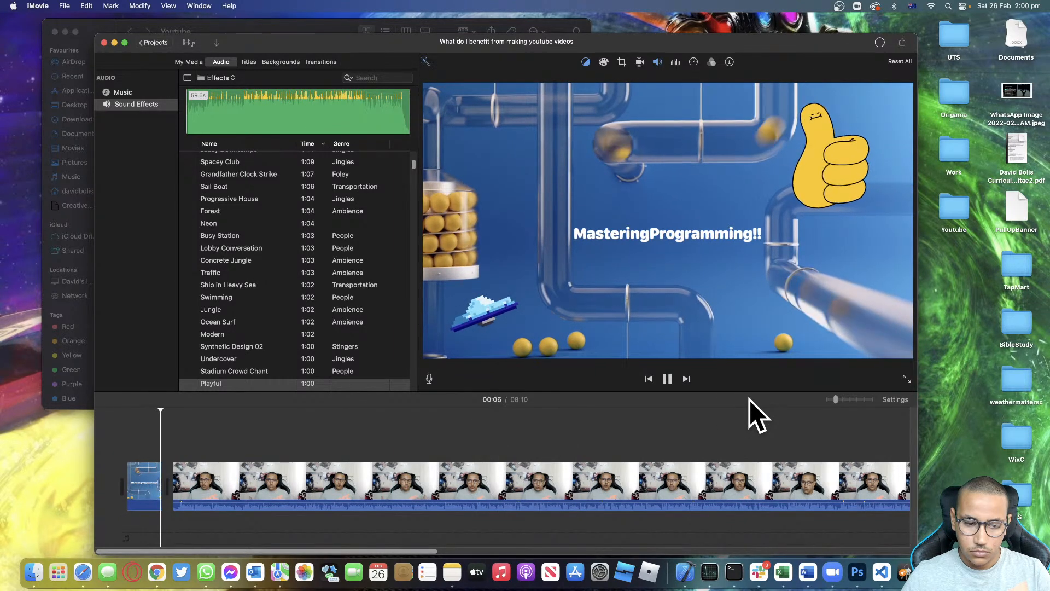
left_click(669, 378)
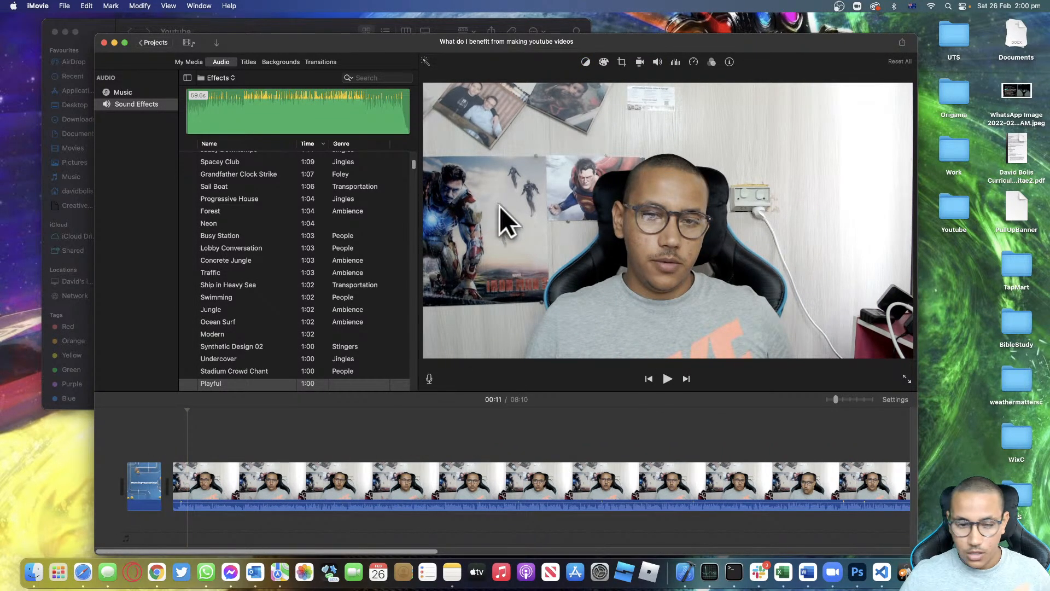
Add the green screen like and subscribe button video from the Youtube folder as an overlay above the Engineering clip
key("ctrl+Up")
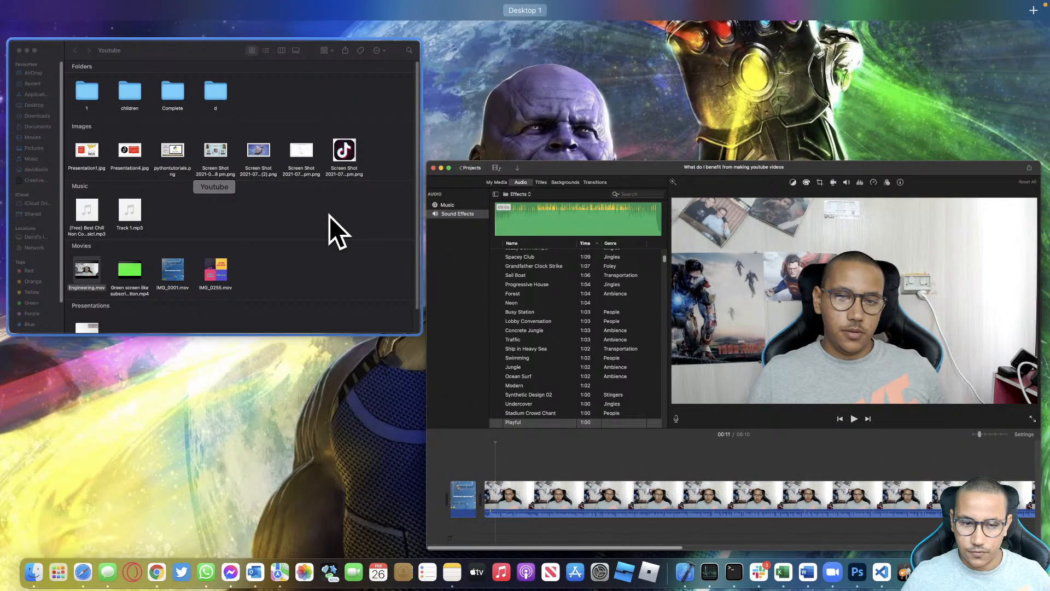
left_click(330, 216)
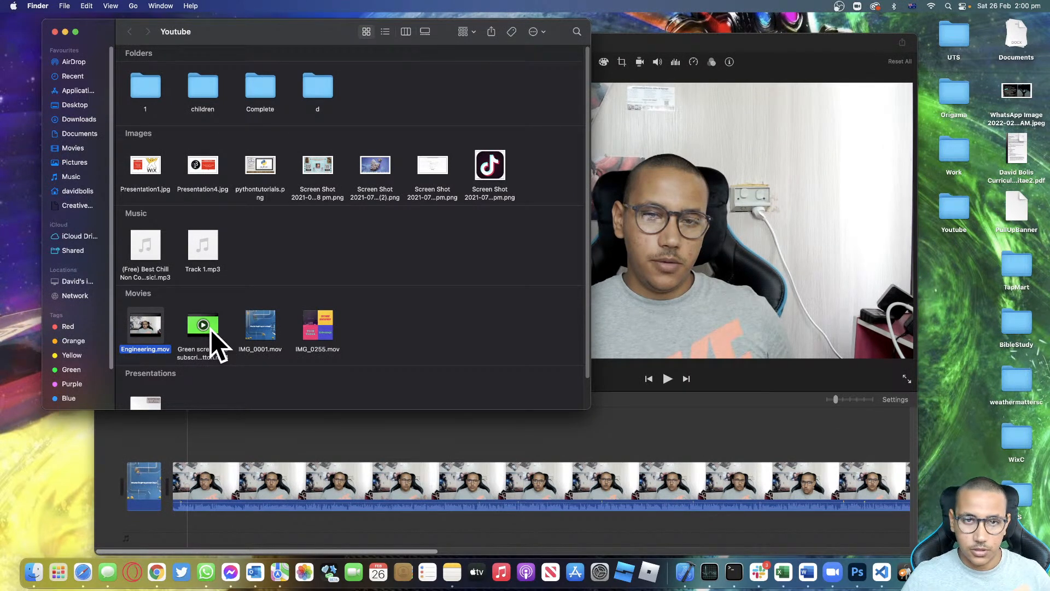
left_click_drag(213, 331, 255, 434)
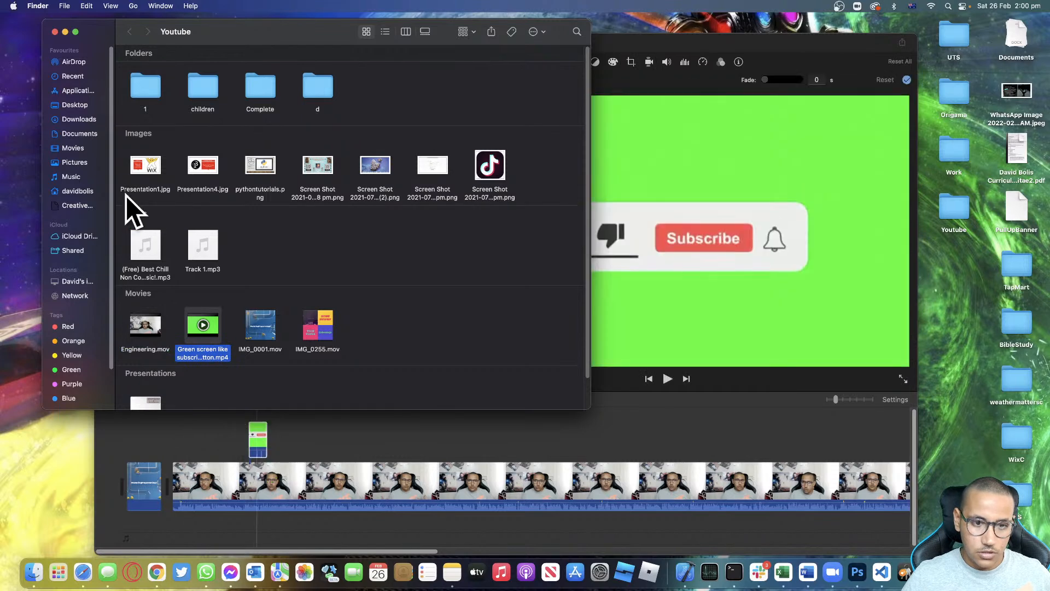
Add Track 1.mp3 from the Youtube folder beneath the video clips, starting at the beginning of the timeline
left_click(204, 252)
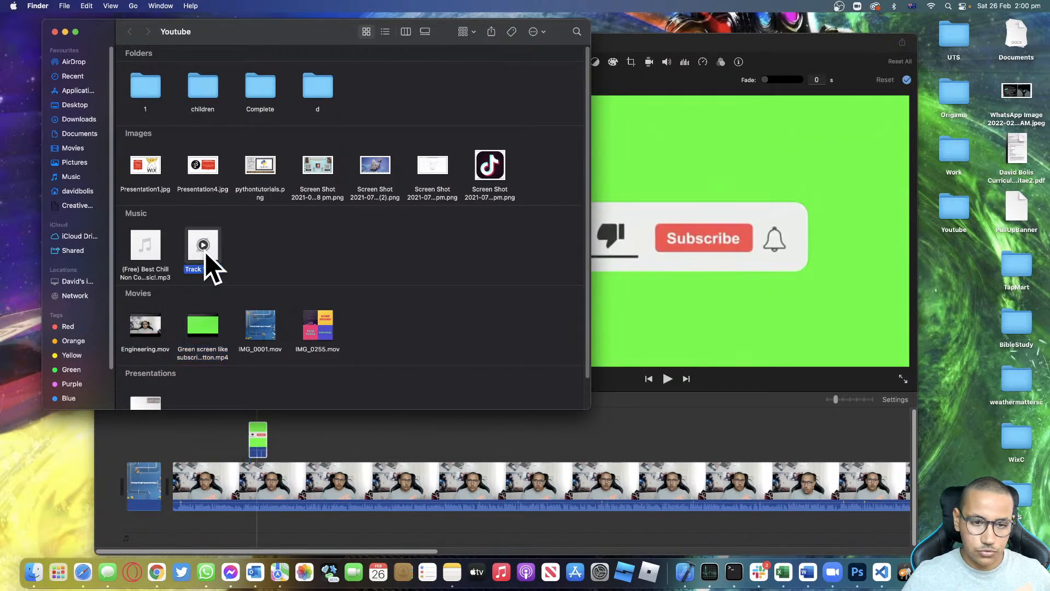
left_click_drag(367, 409, 123, 528)
mouse_move(149, 258)
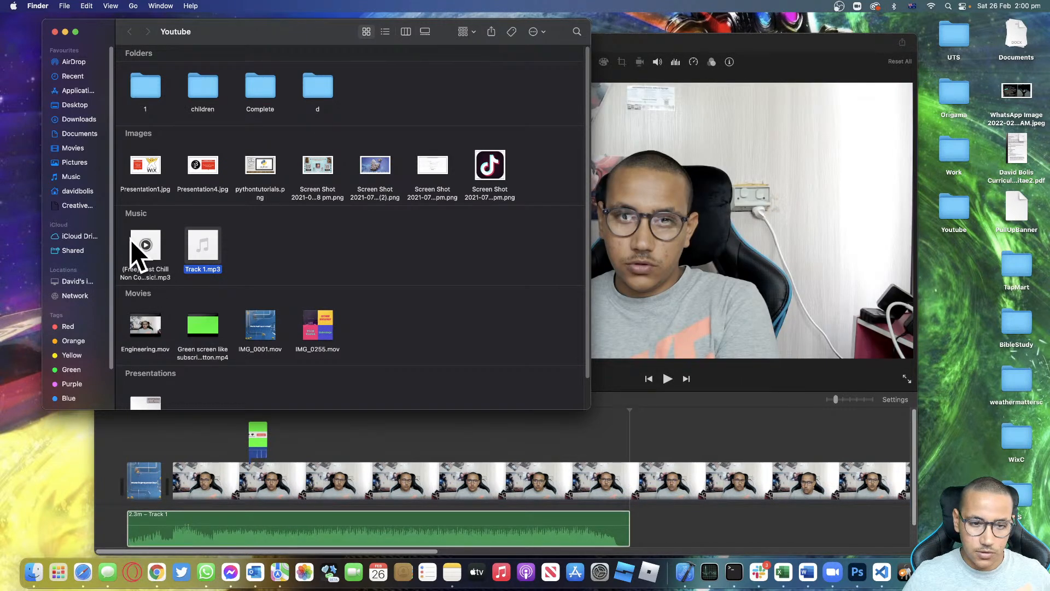
Close the Youtube folder window and switch iMovie to full screen
left_click(269, 245)
left_click(56, 32)
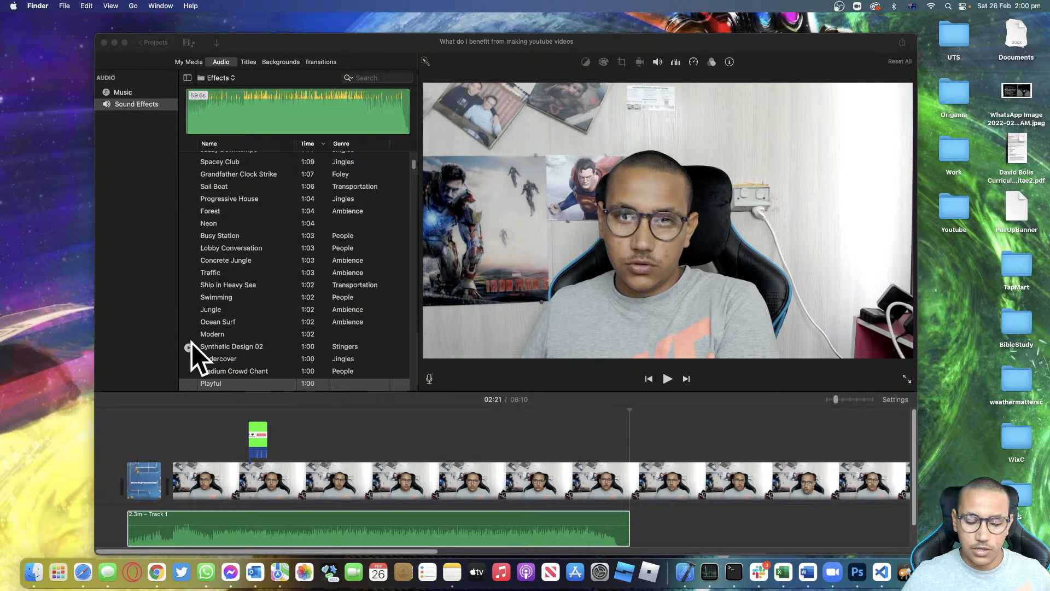
left_click(124, 42)
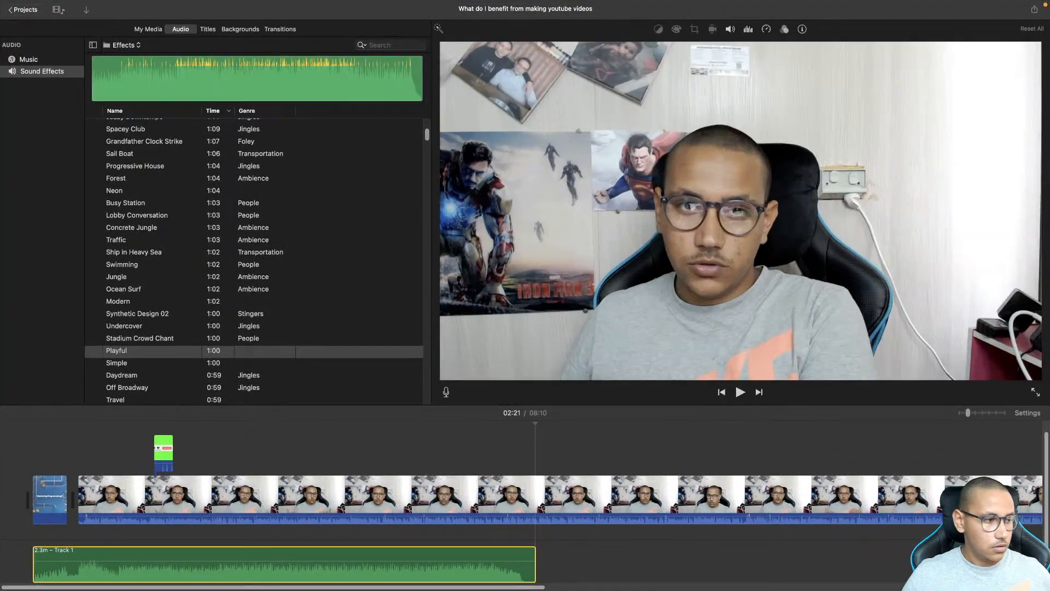
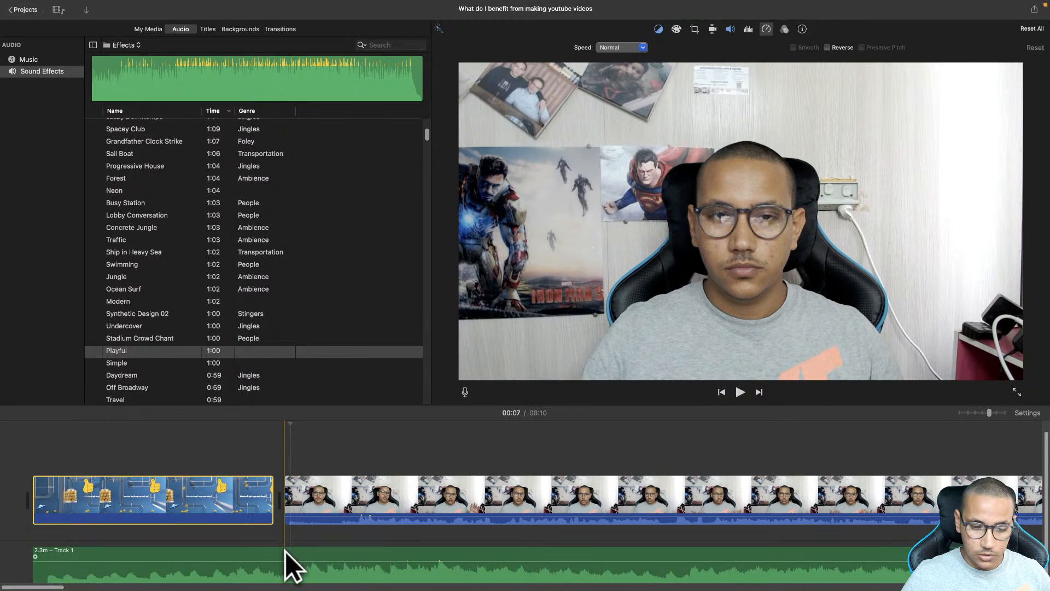
Split Track 1 where the intro ends at 00:07, with a fade-out on the first part and lower volume on the second
right_click(286, 552)
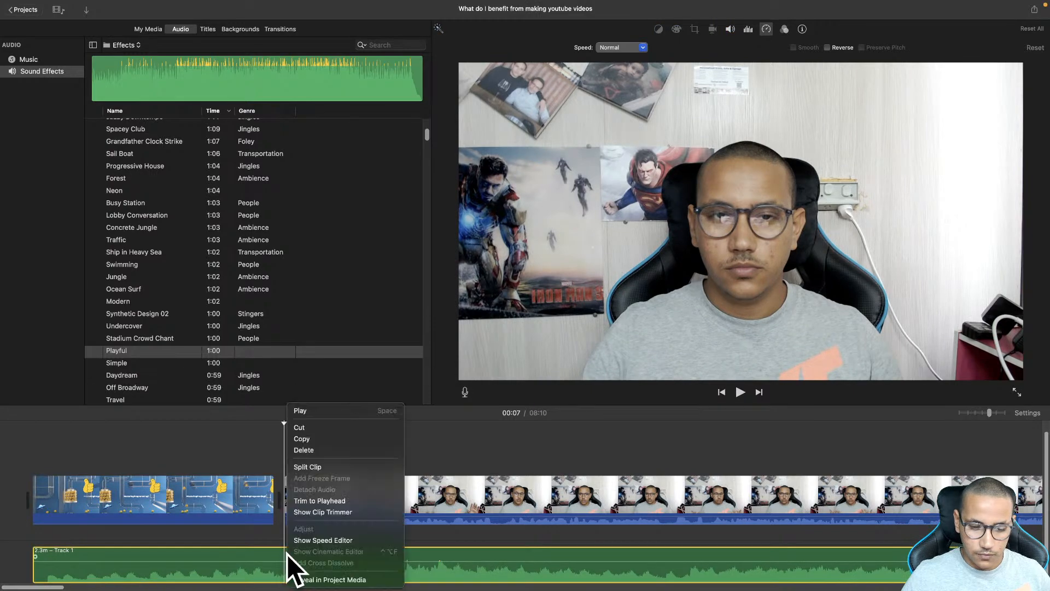
left_click(305, 467)
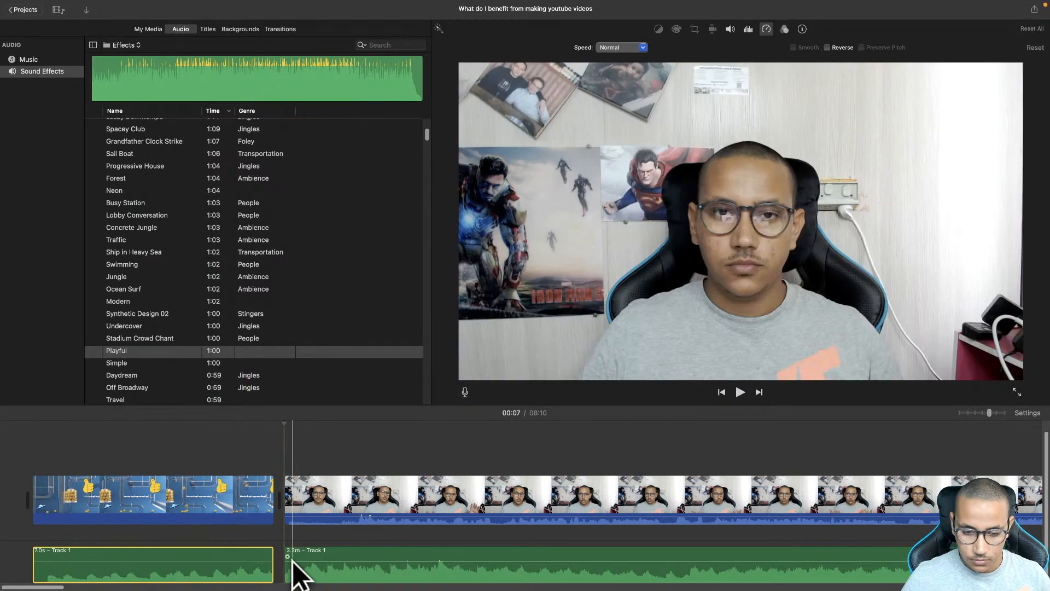
left_click_drag(295, 561, 325, 572)
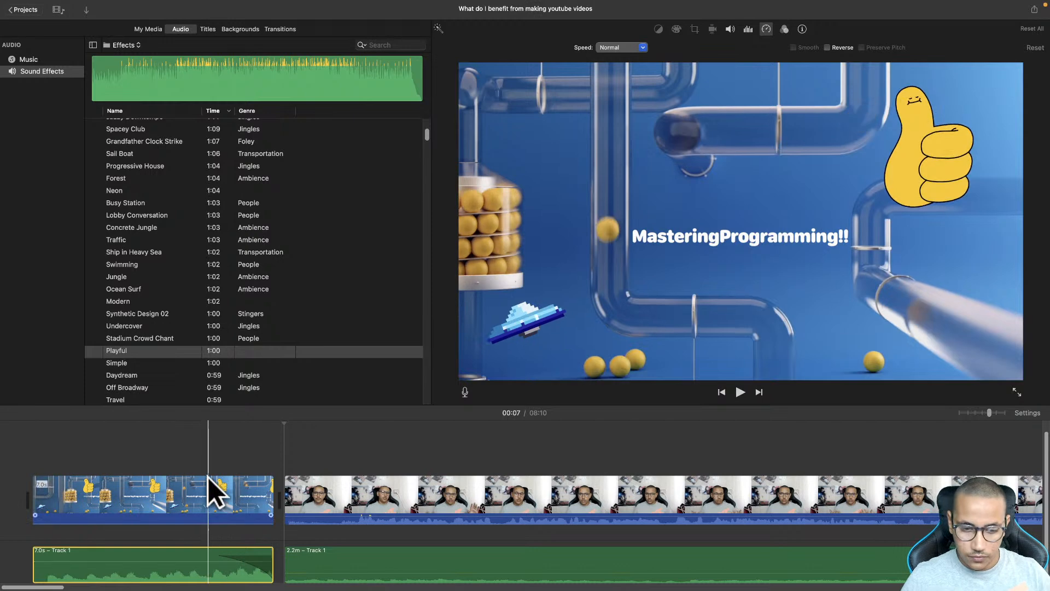
Play the end of the intro and the start of the Engineering clip to check the music level
left_click(209, 441)
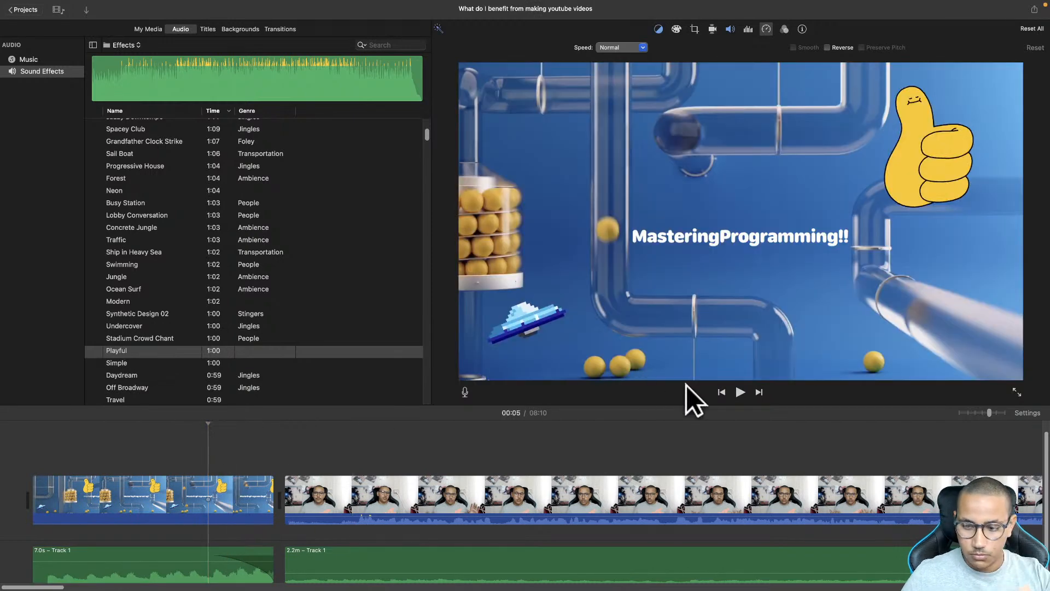
left_click(740, 391)
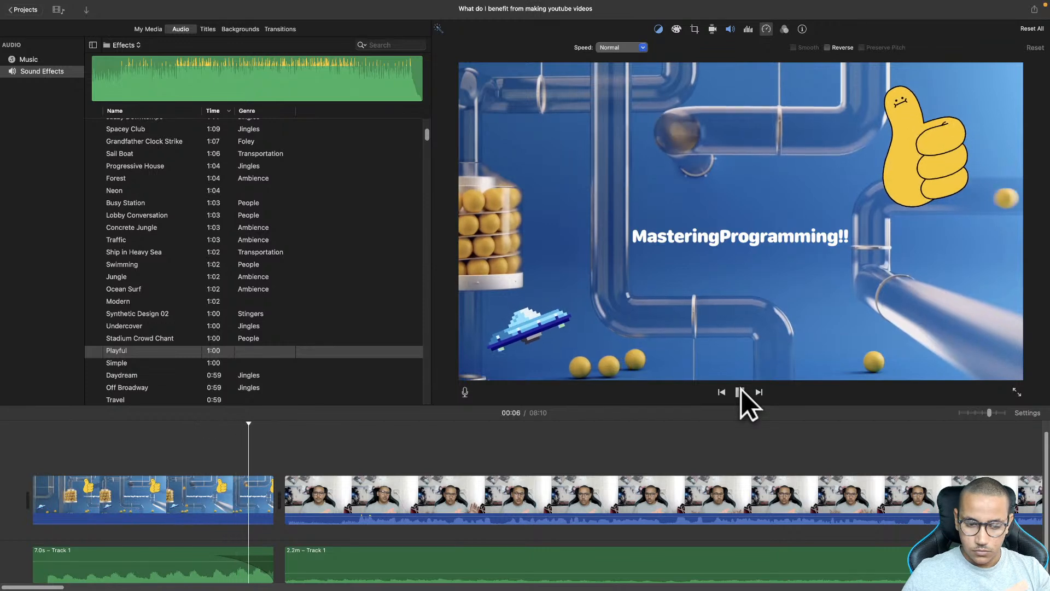
left_click(741, 391)
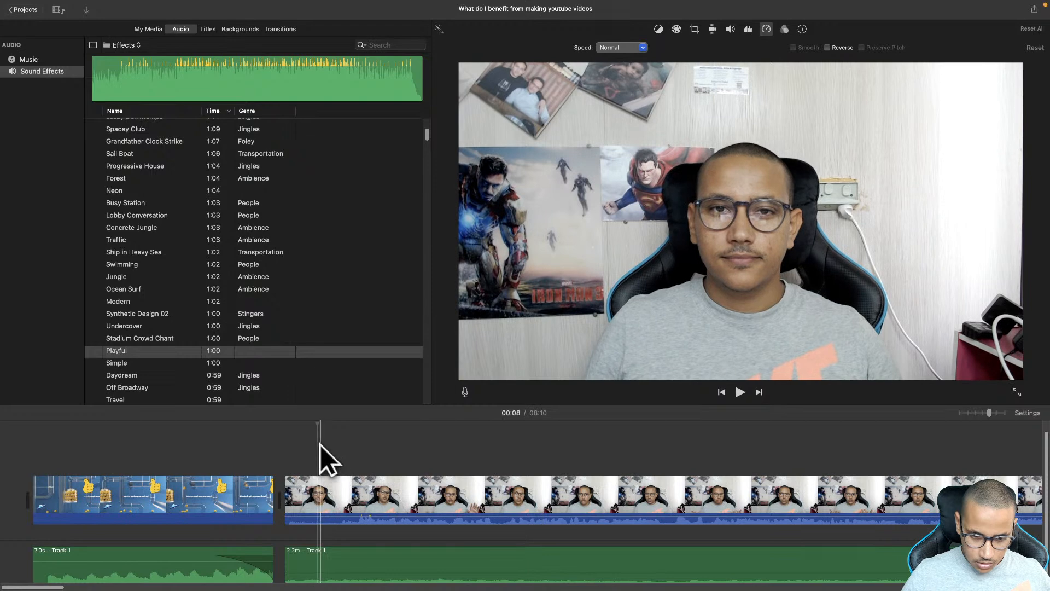
left_click(284, 437)
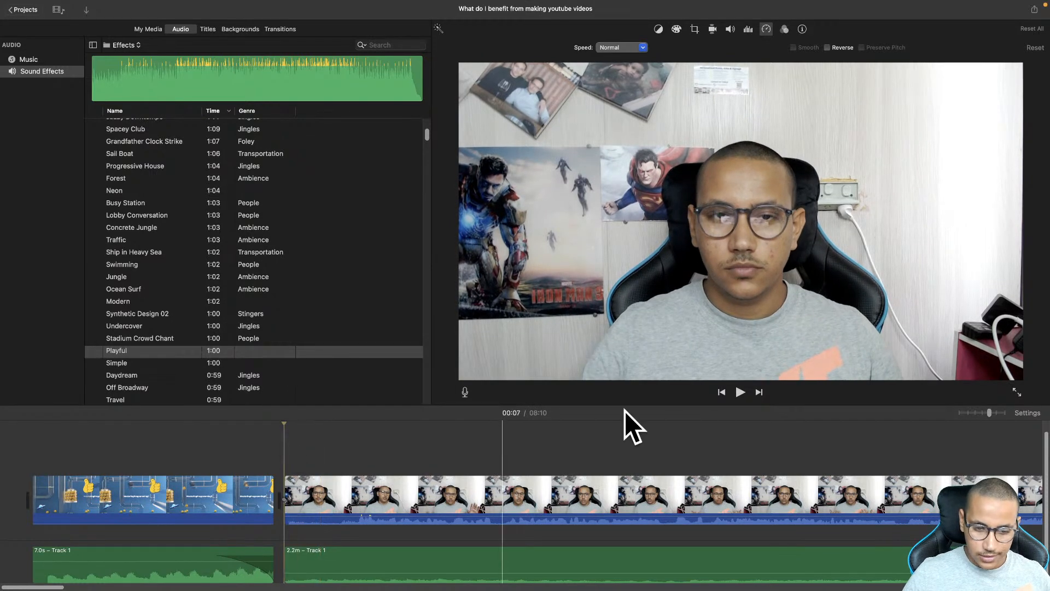
left_click(740, 393)
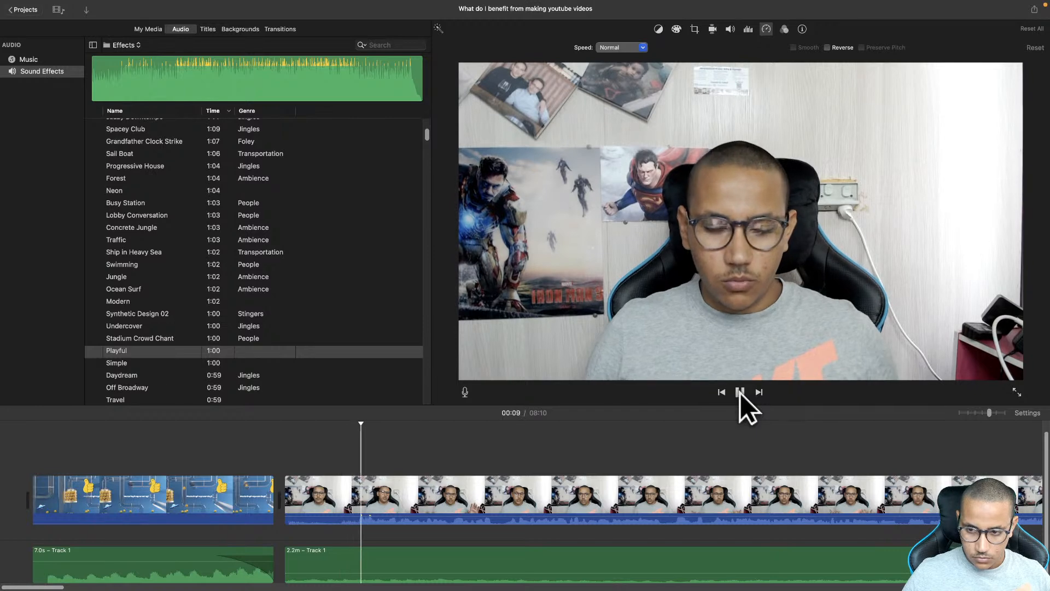
left_click(738, 395)
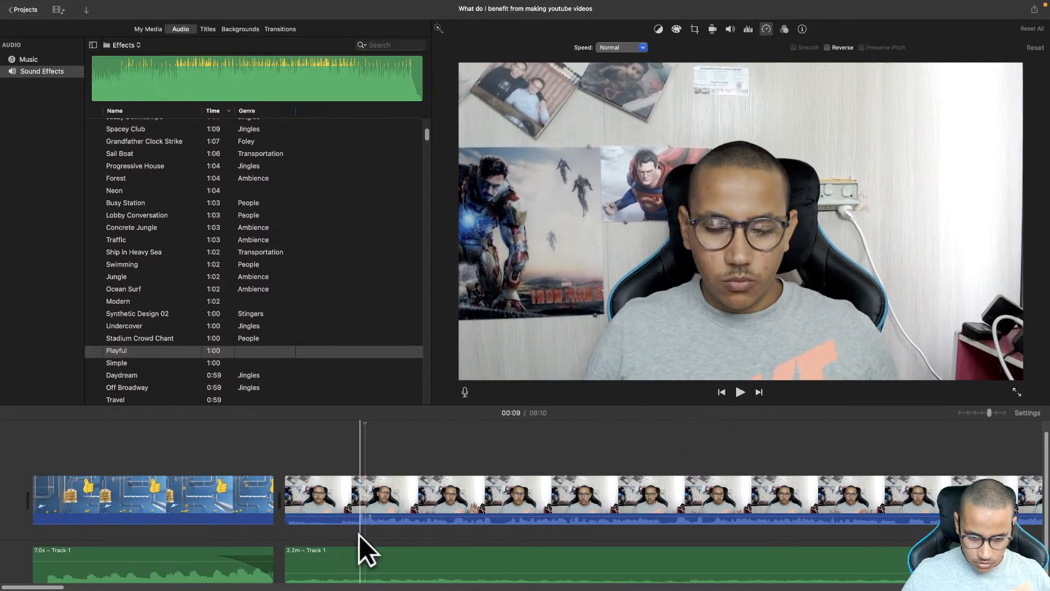
Split the talking-head clip at 00:09 and delete its short opening part
left_click(356, 522)
right_click(358, 520)
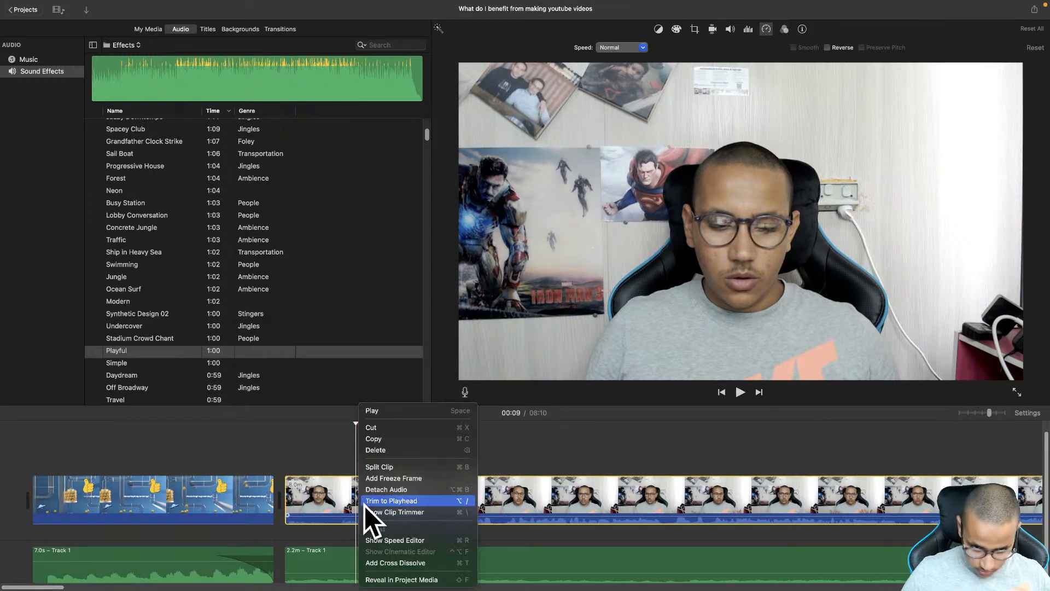
left_click(373, 468)
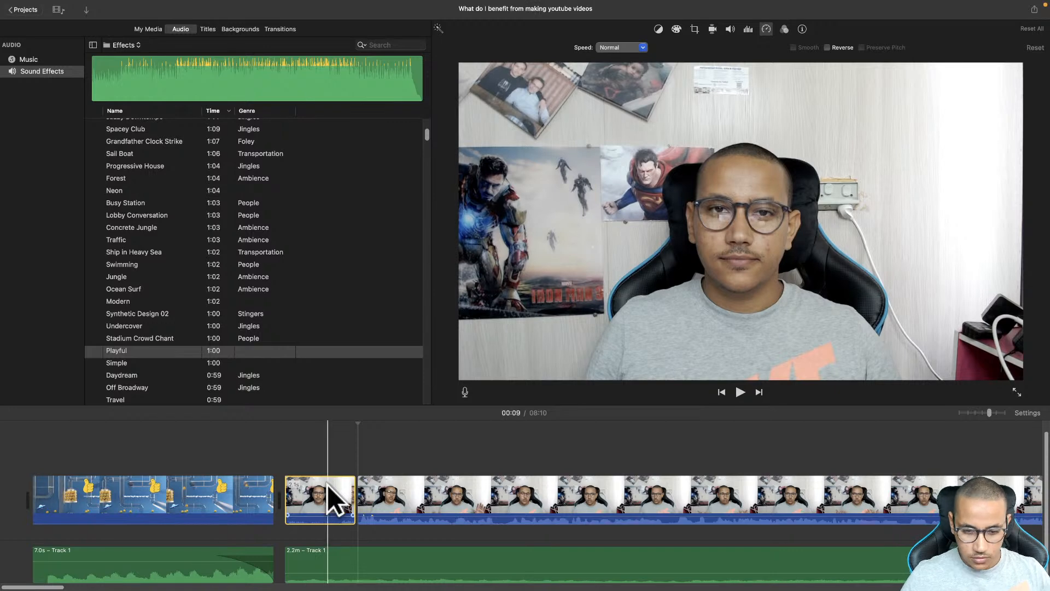
key("Delete")
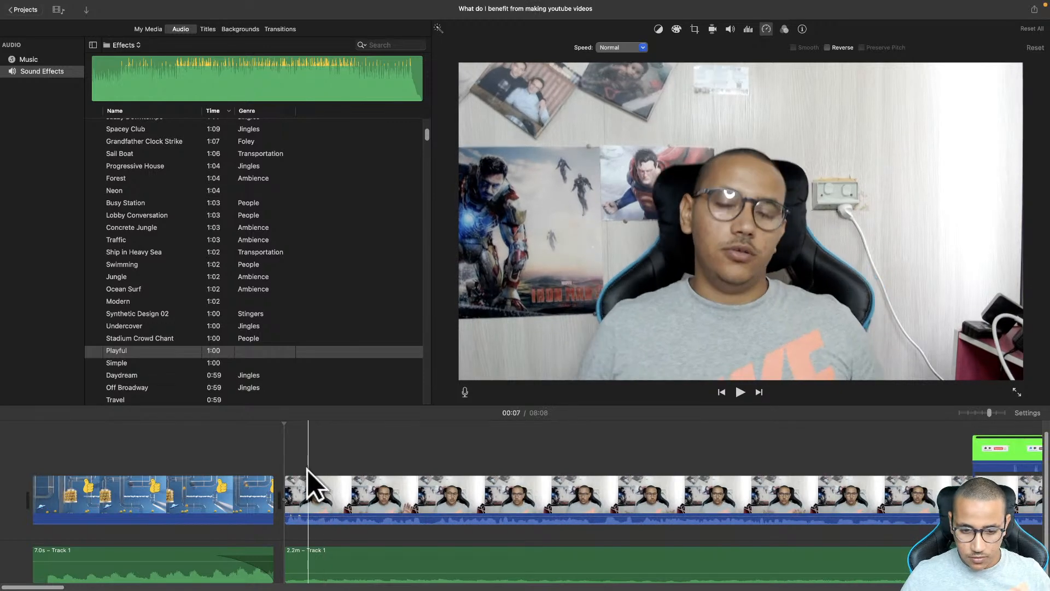
Play from 00:04 in the intro into the talking-head footage to check the trimmed start
left_click(205, 429)
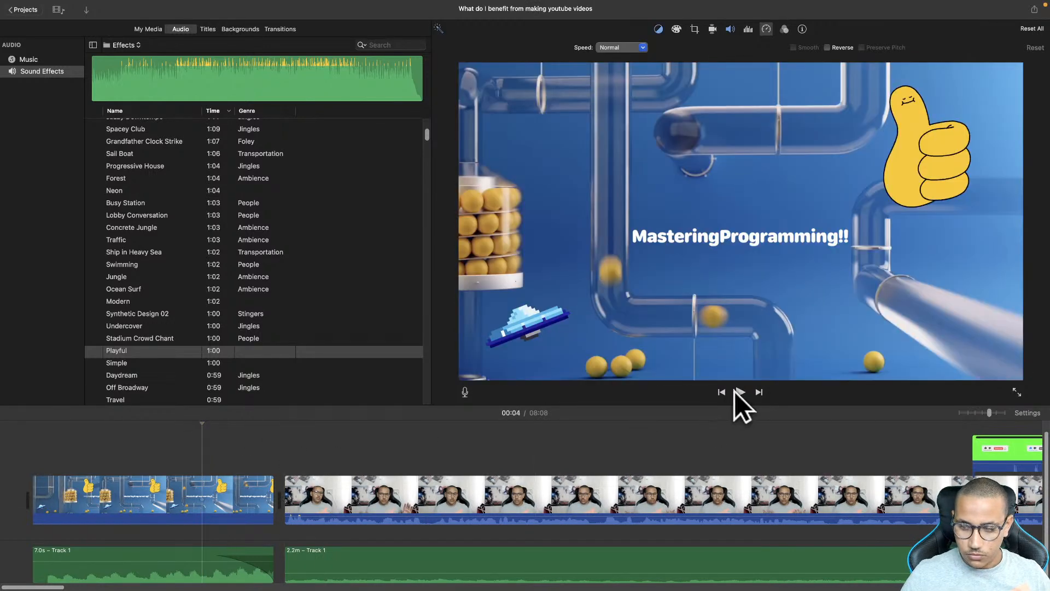
left_click(739, 391)
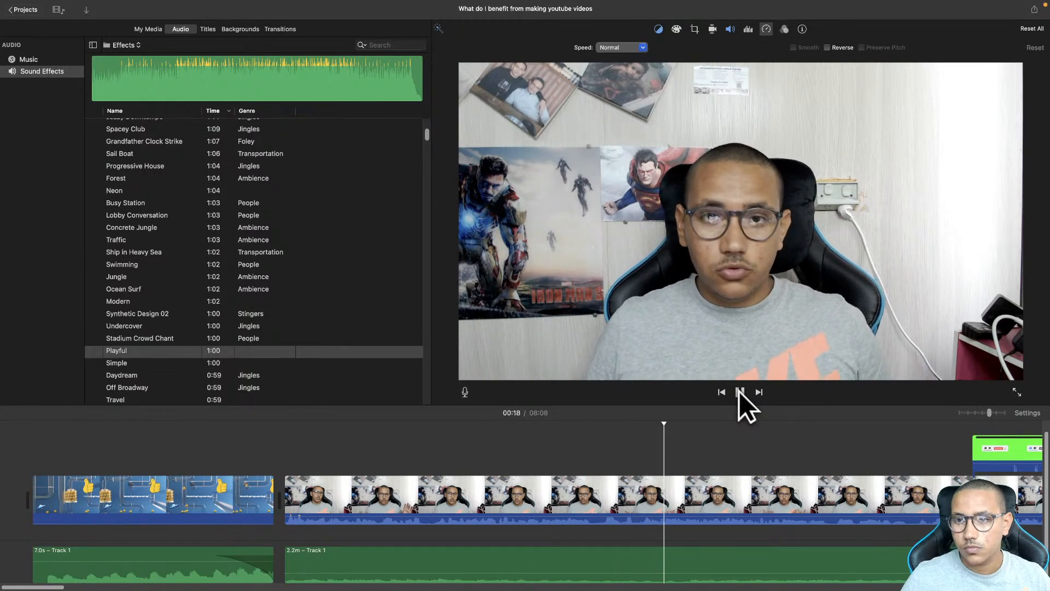
left_click(739, 391)
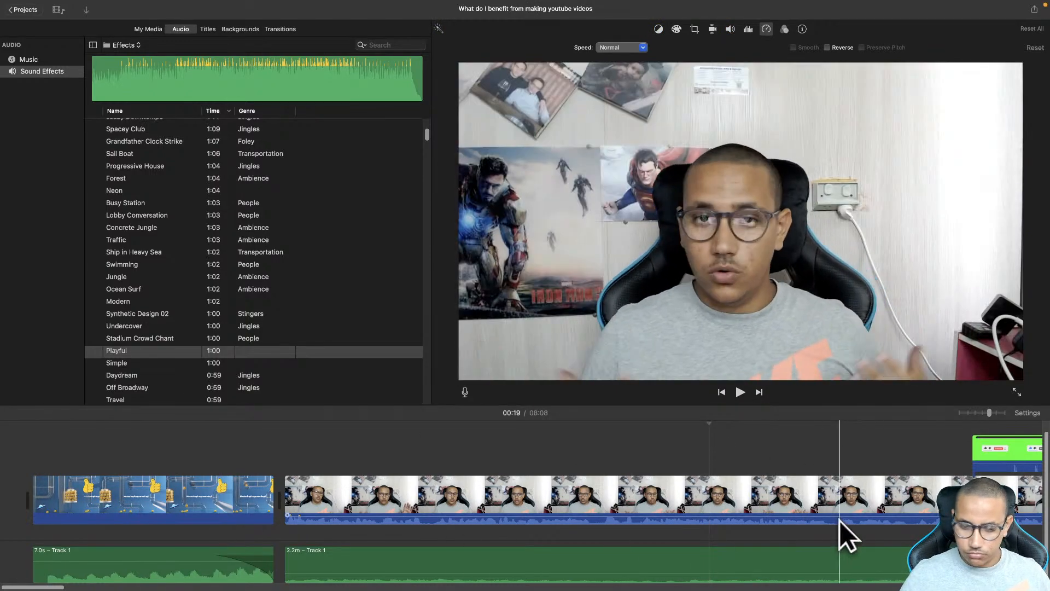
Move the subscribe overlay to about 00:09 above the talking-head clip and play from the beginning to check it
left_click(1005, 451)
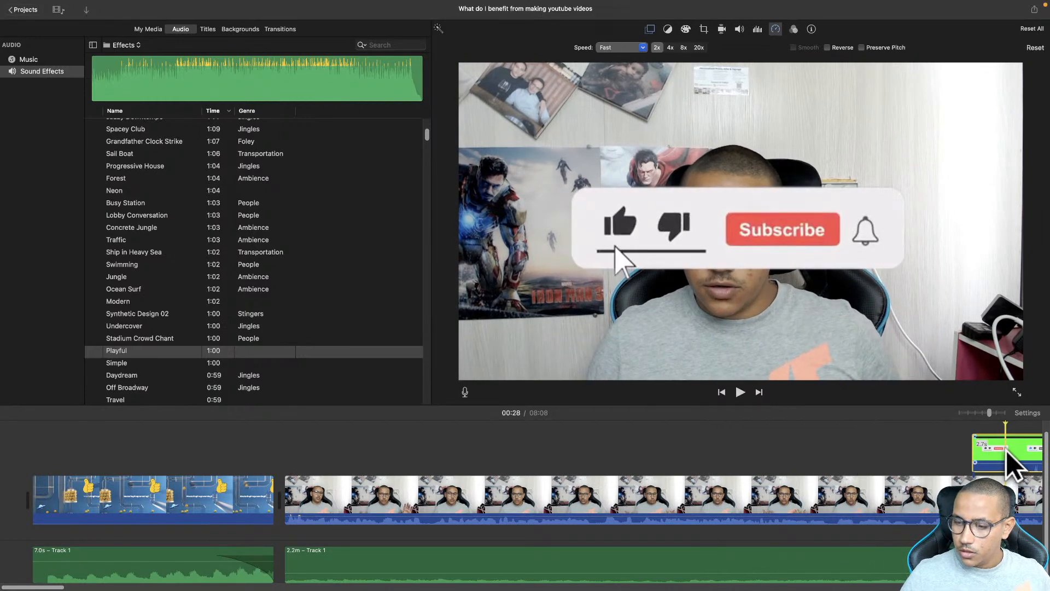
left_click_drag(1006, 449, 386, 448)
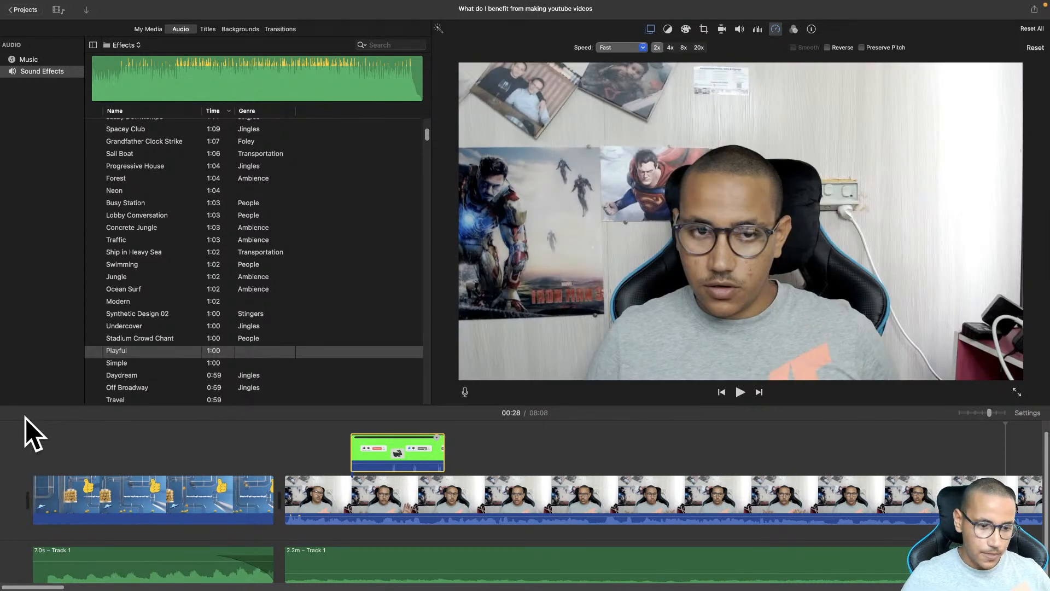
left_click(25, 419)
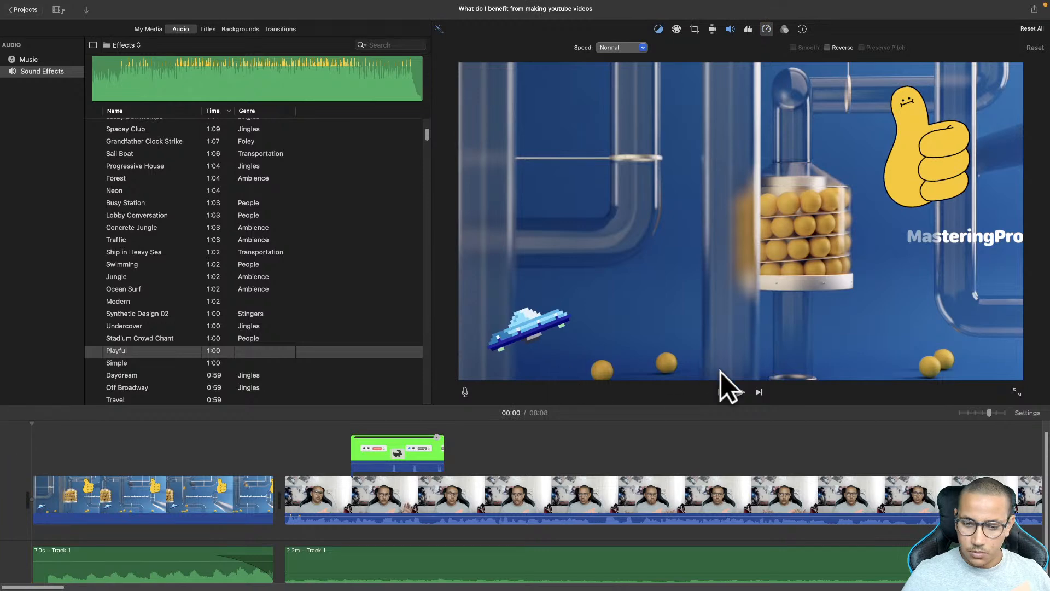
left_click(741, 392)
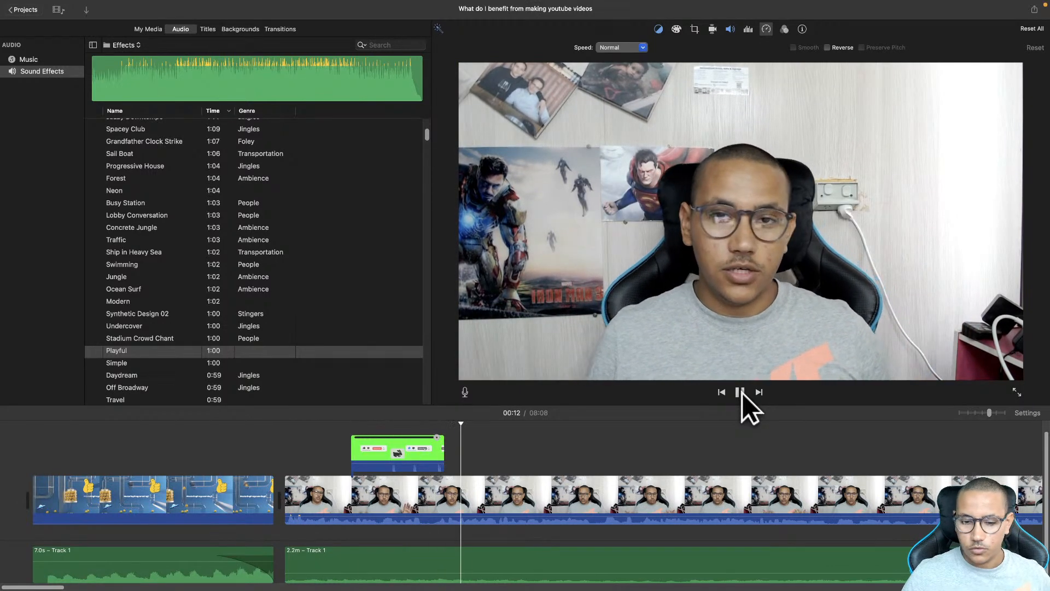
left_click(740, 392)
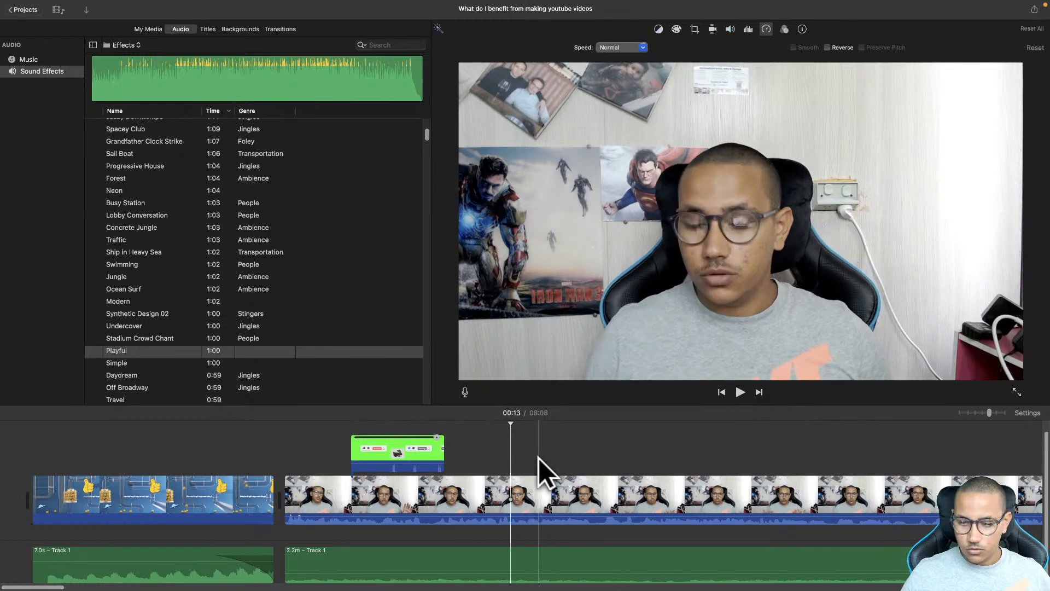
Play the last seconds of the talking-head footage, from 07:58 on, to find where the speech ends
scroll(538, 458, "right", 10)
scroll(539, 458, "left", 10)
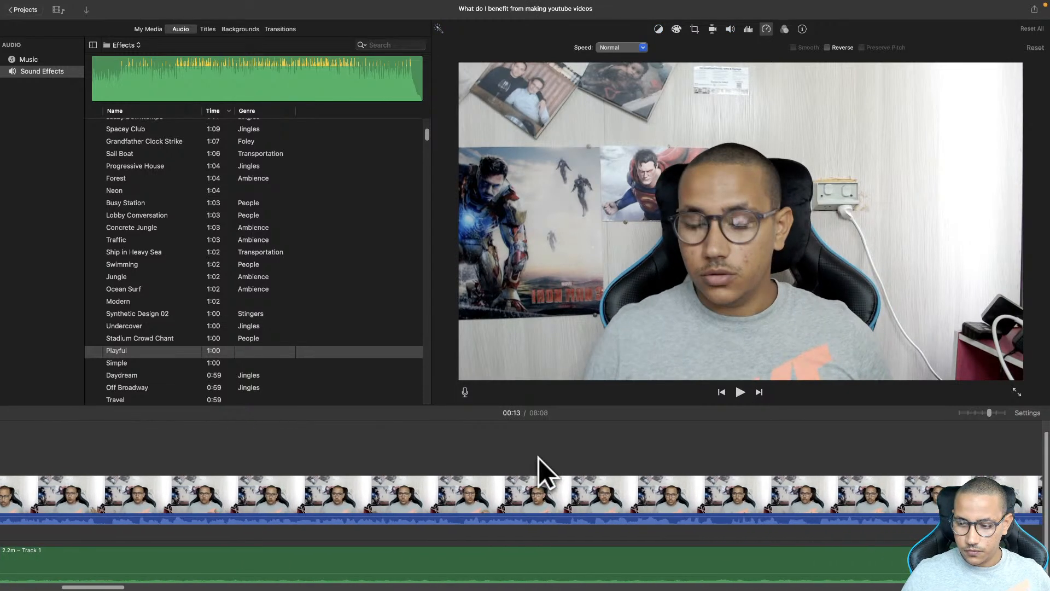
left_click(967, 412)
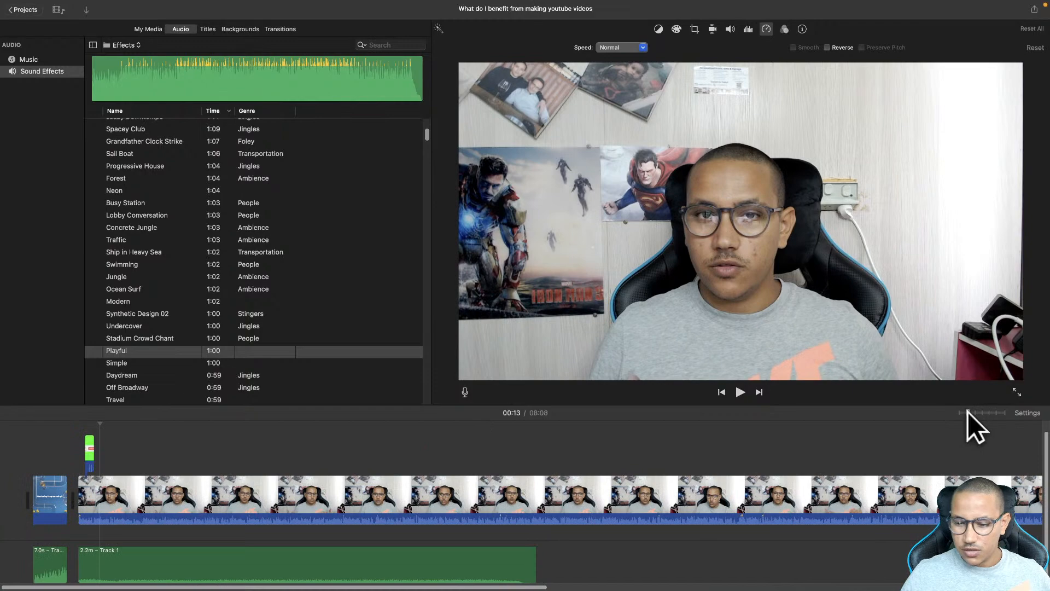
scroll(481, 438, "right", 10)
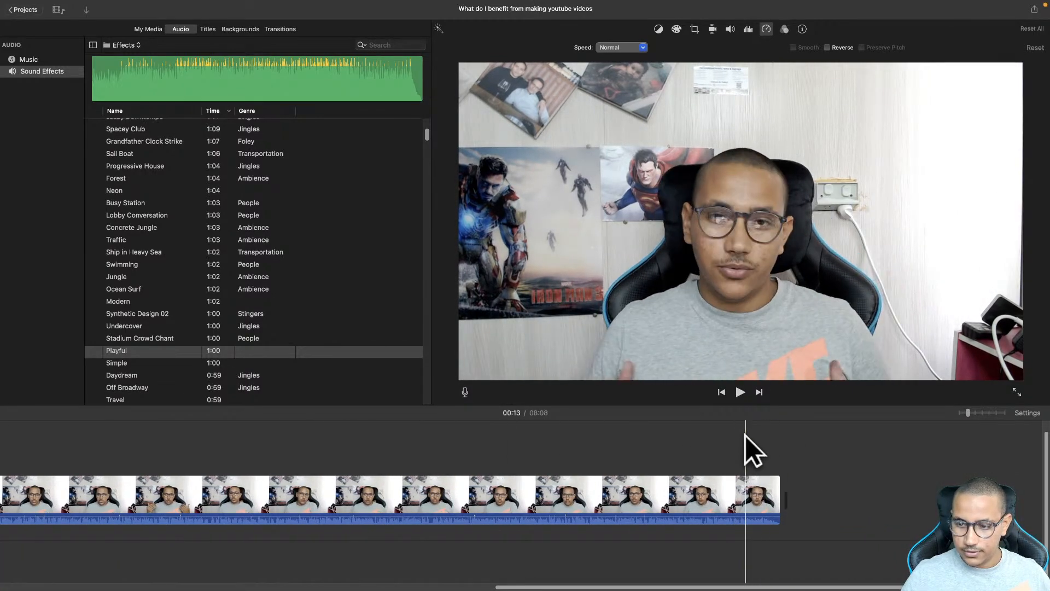
left_click(771, 433)
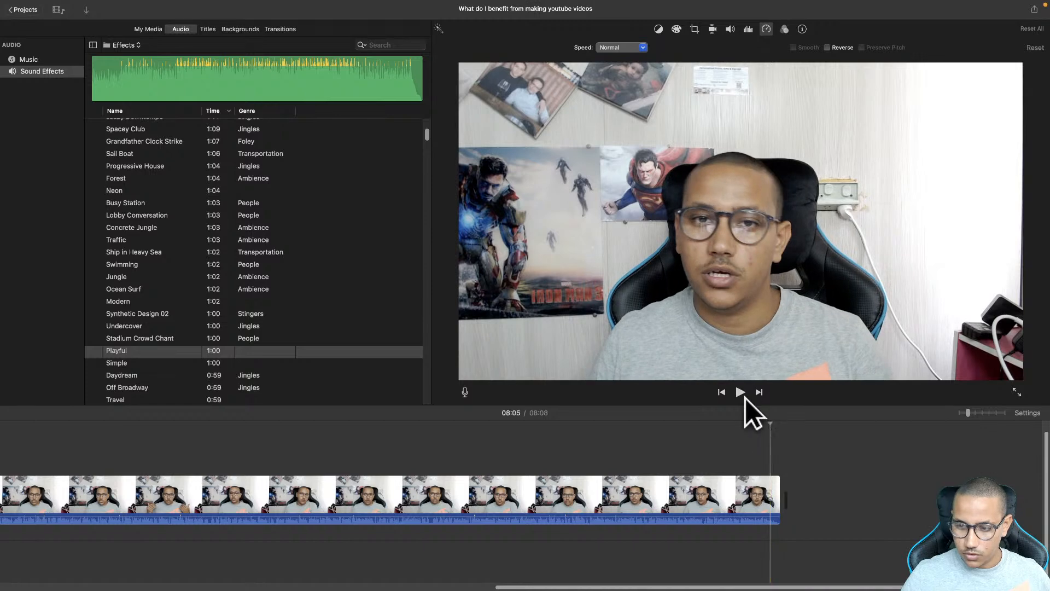
left_click(739, 391)
left_click(738, 391)
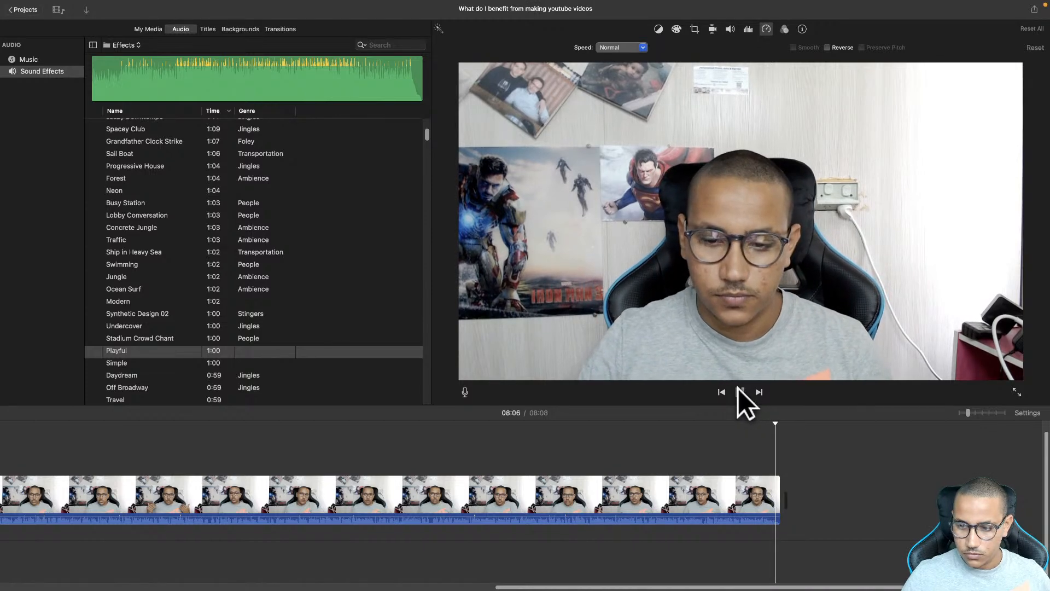
left_click(749, 446)
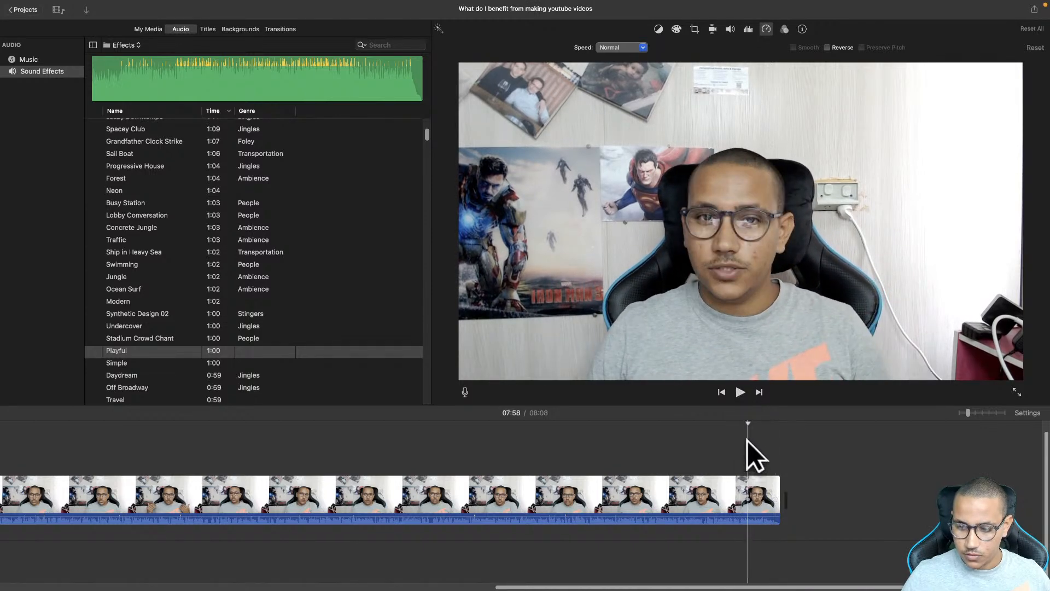
left_click(737, 393)
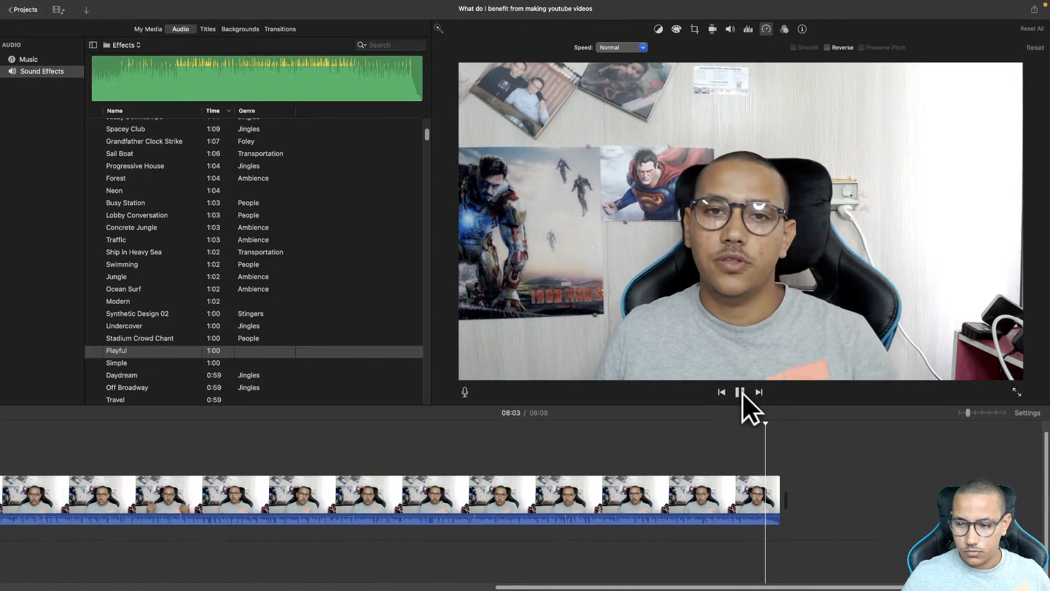
left_click(741, 393)
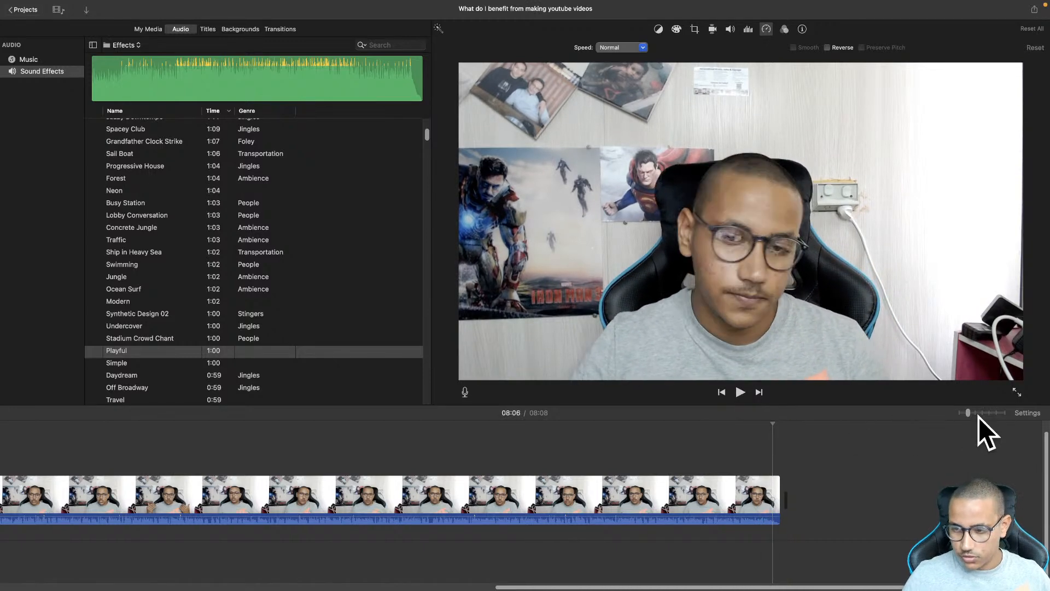
Split the talking-head clip at 08:05, just after the speech ends, and delete the remaining part
left_click(995, 413)
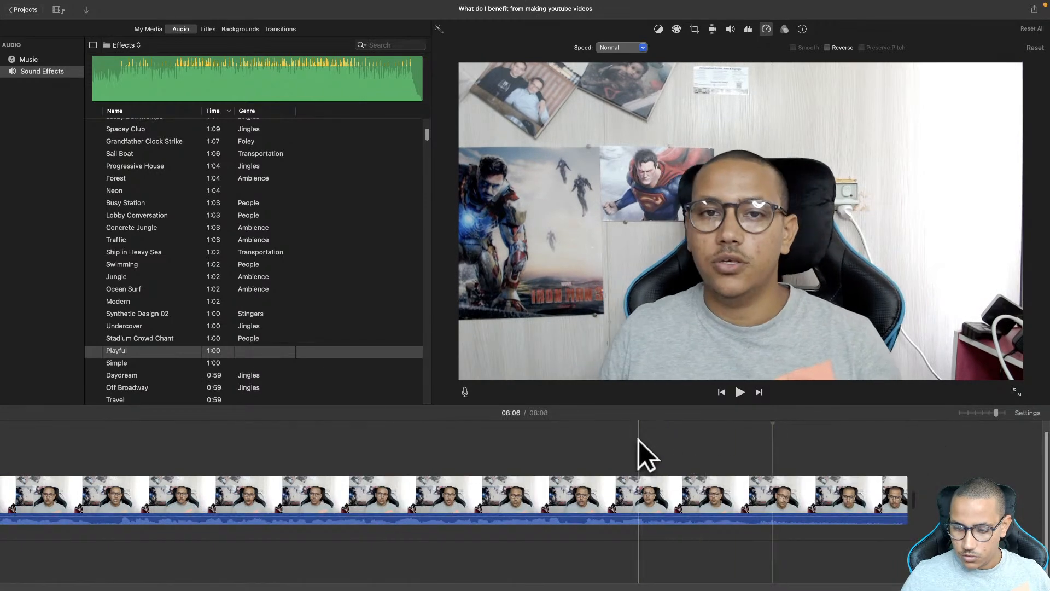
left_click(742, 391)
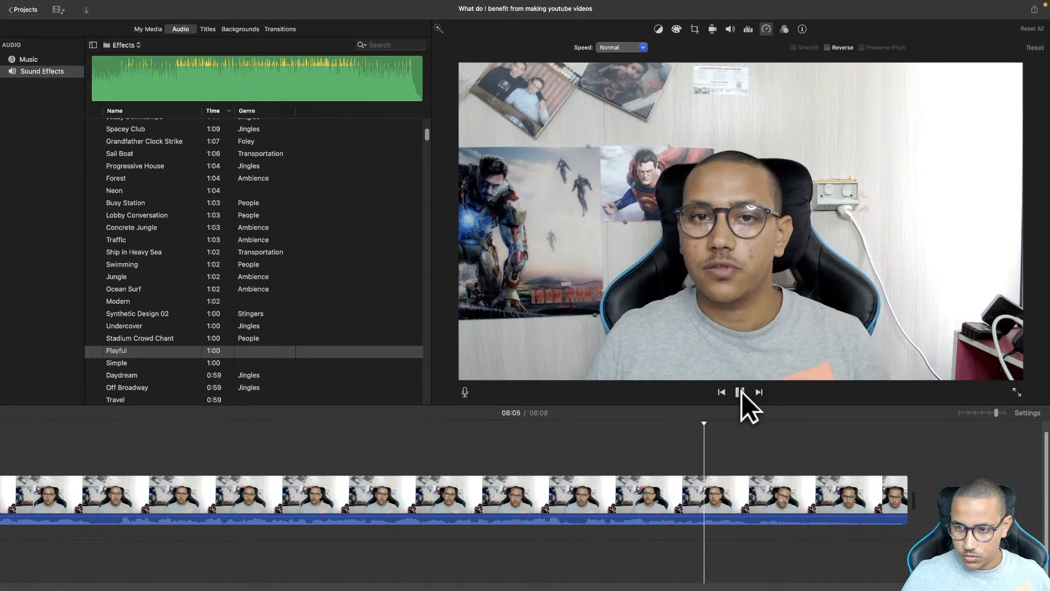
left_click(741, 391)
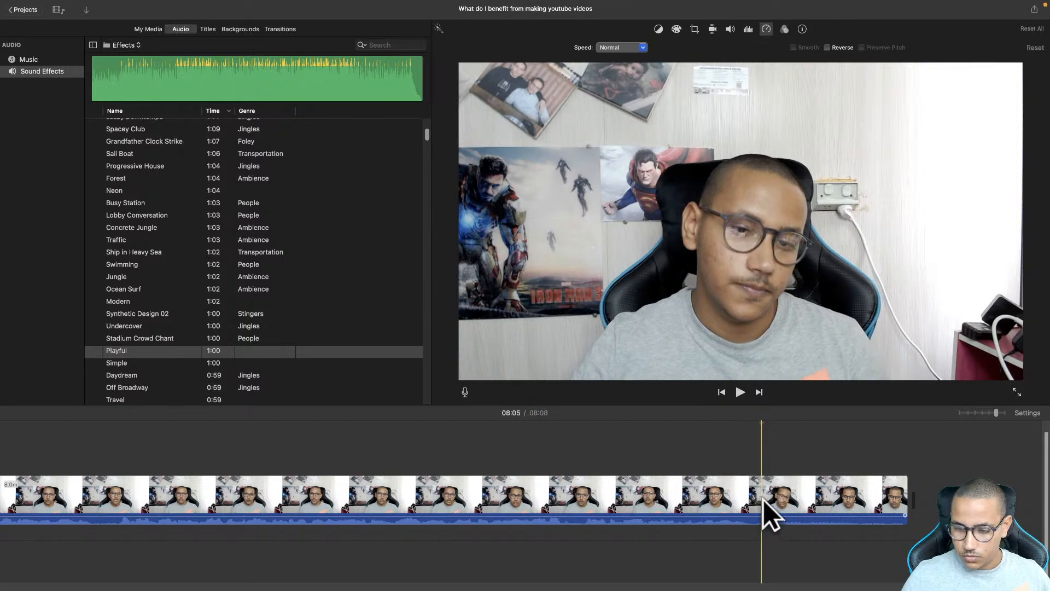
right_click(764, 501)
left_click(779, 467)
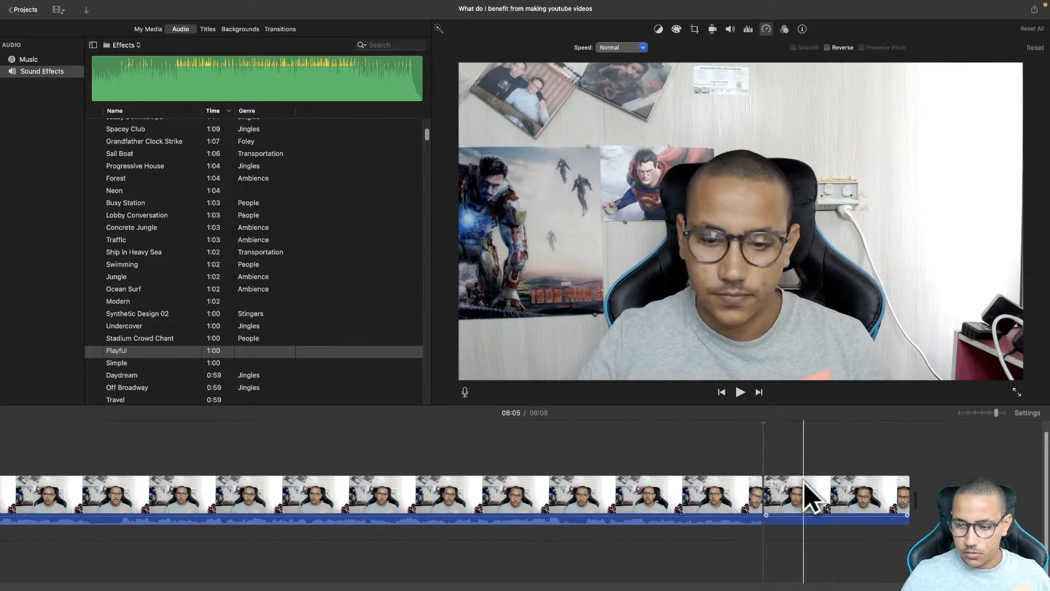
key("Delete")
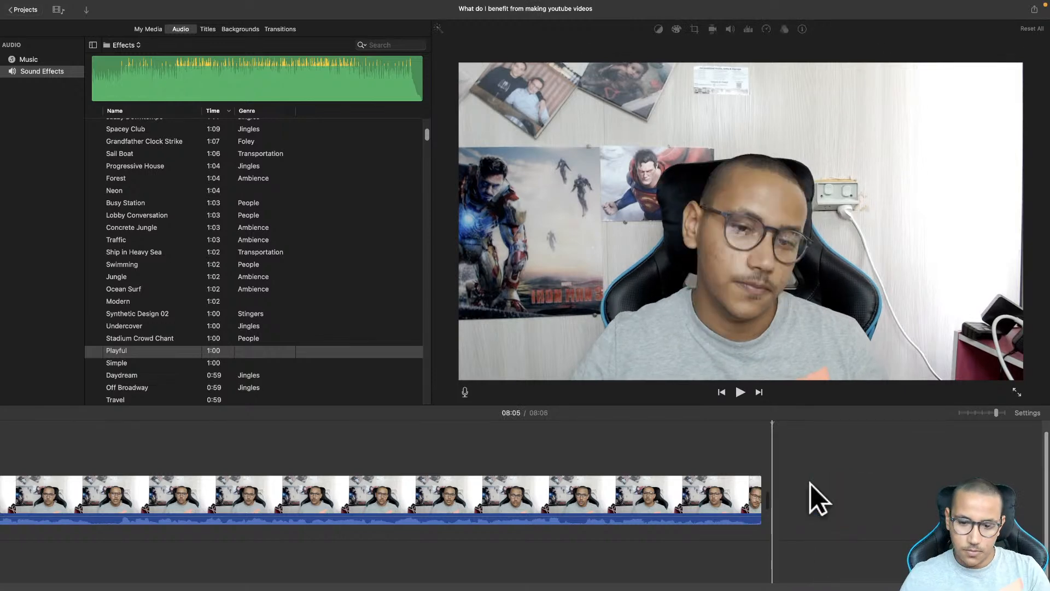
Copy the subscribe overlay and paste it above the talking-head clip twice, ending at about 02:45 and 07:57
scroll(810, 484, "left", 5)
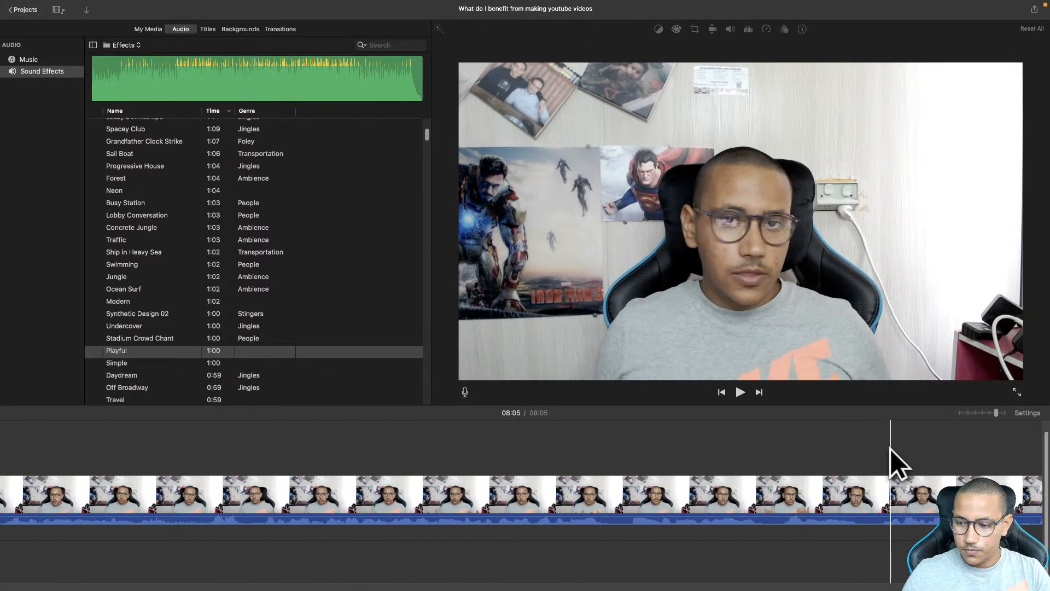
left_click(968, 414)
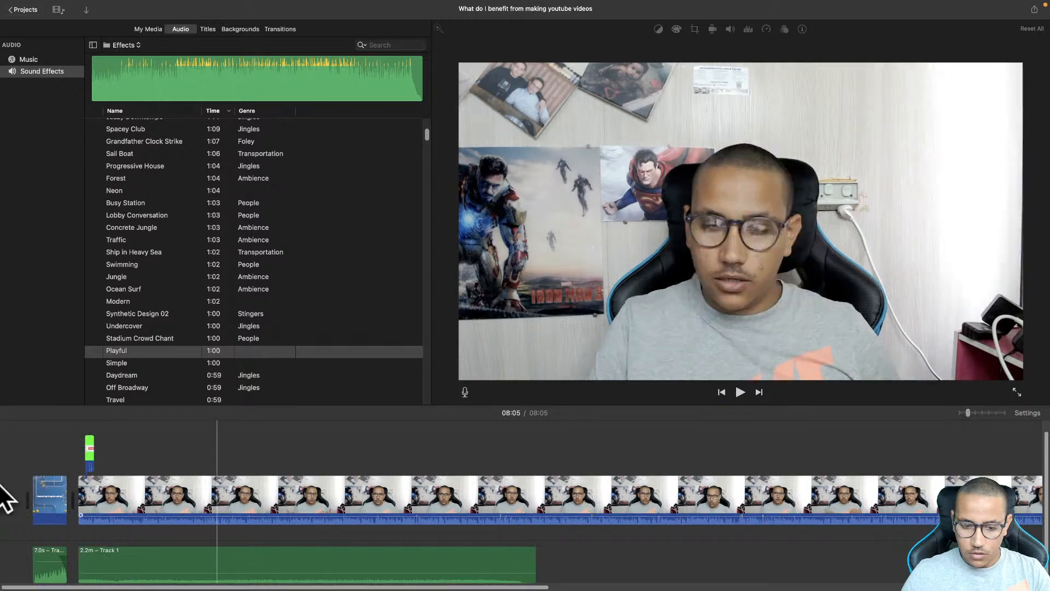
left_click(89, 452)
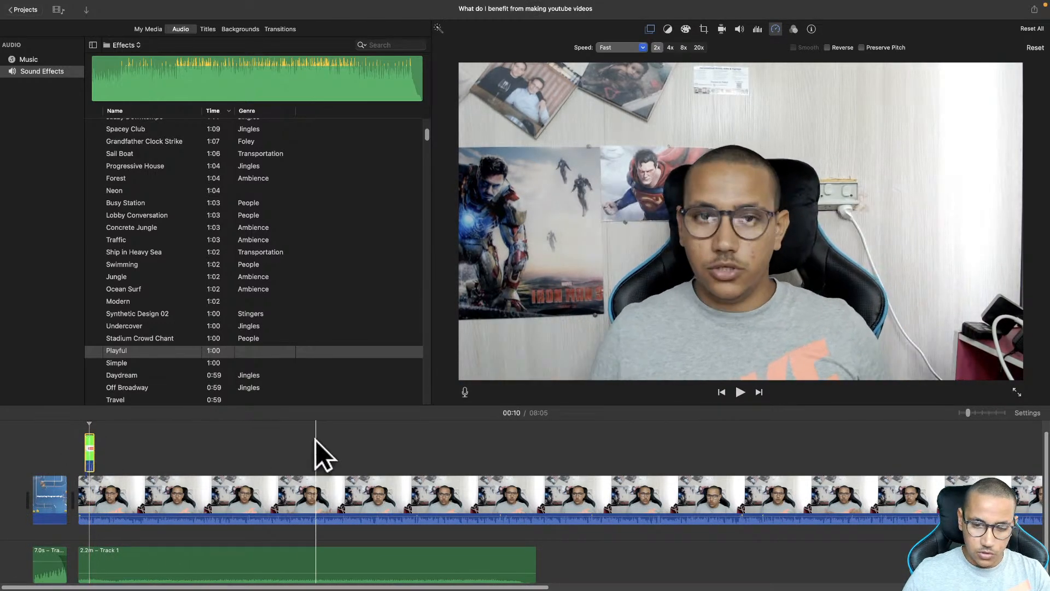
left_click(610, 440)
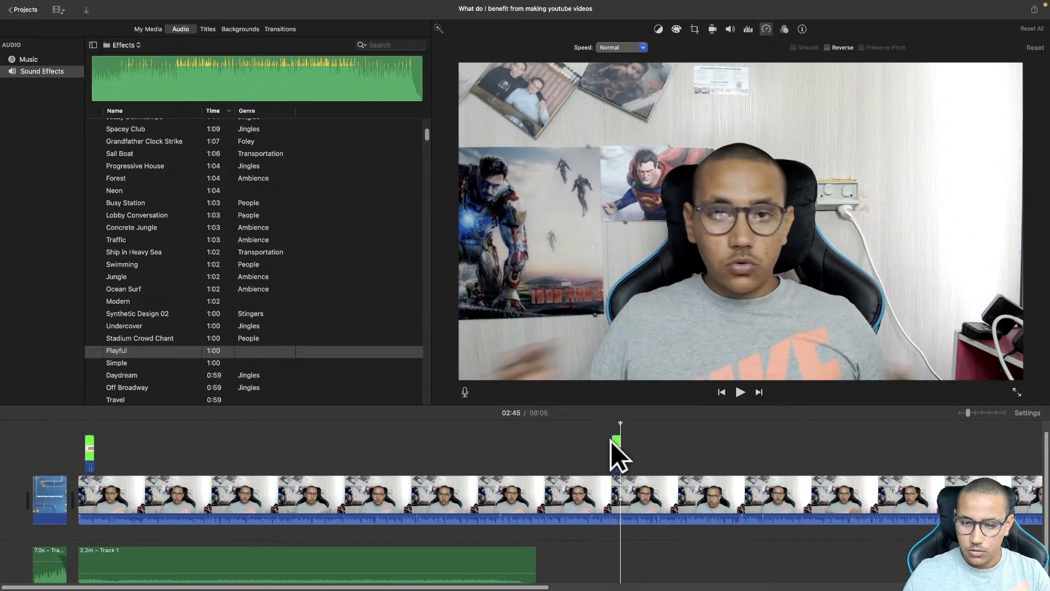
scroll(611, 440, "right", 10)
scroll(612, 446, "right", 5)
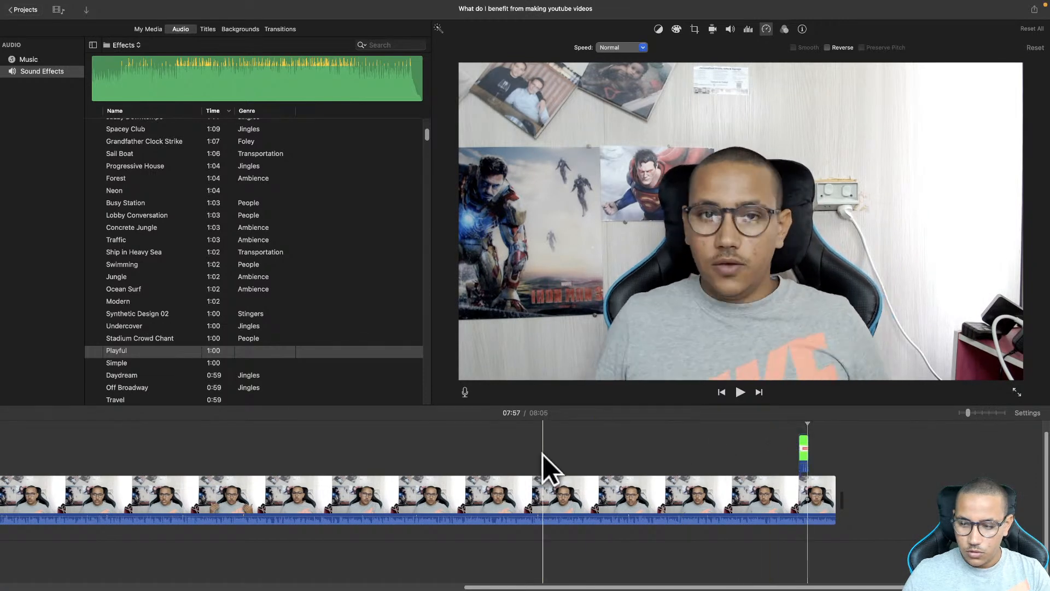
Play the footage from 02:41 and again just before the last subscribe overlay to check both pasted copies
scroll(543, 454, "left", 15)
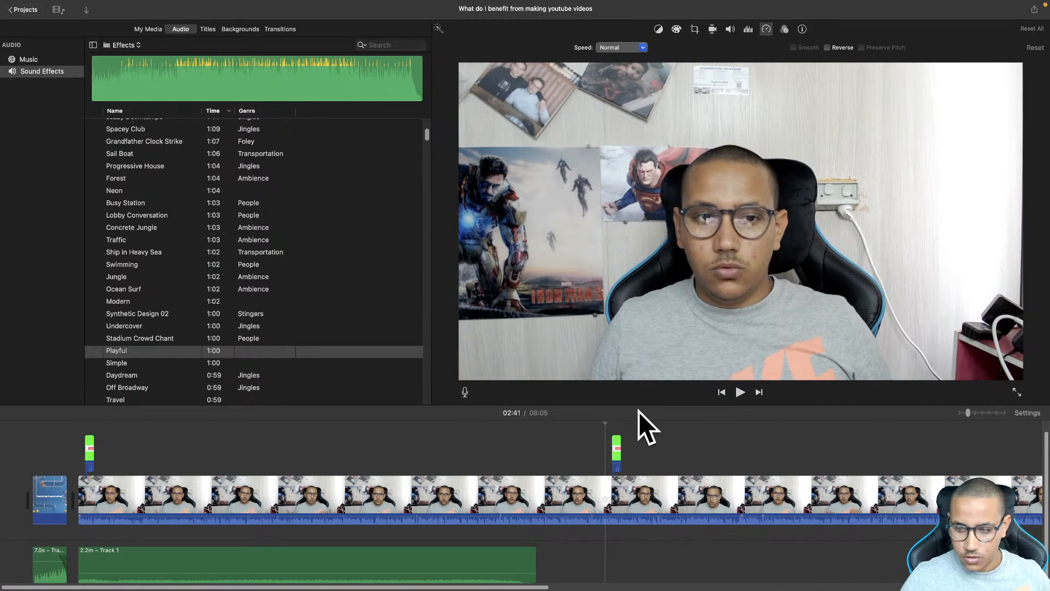
left_click(737, 390)
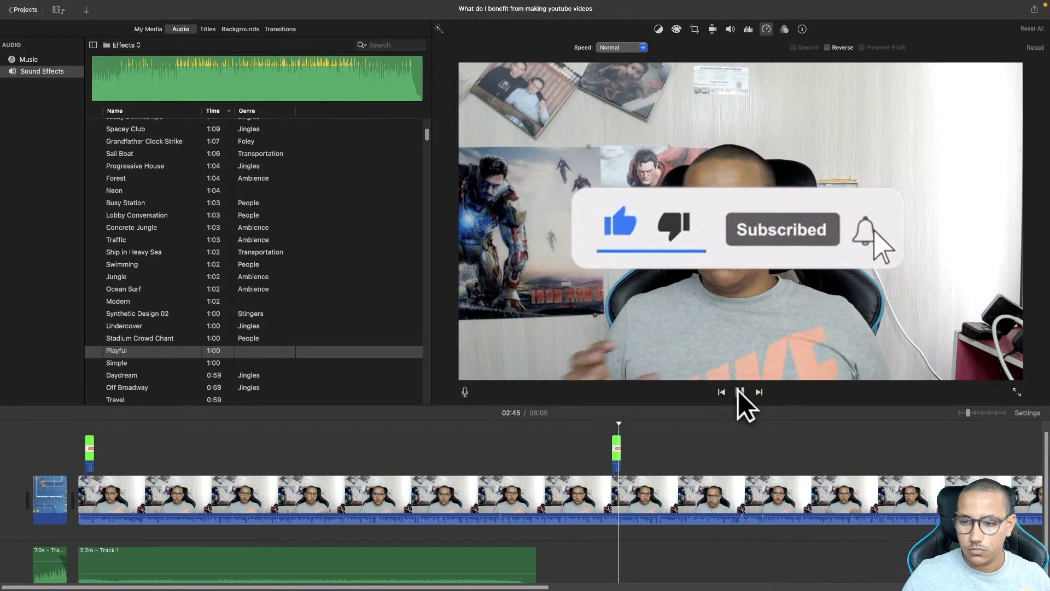
scroll(704, 461, "right", 5)
scroll(704, 461, "right", 10)
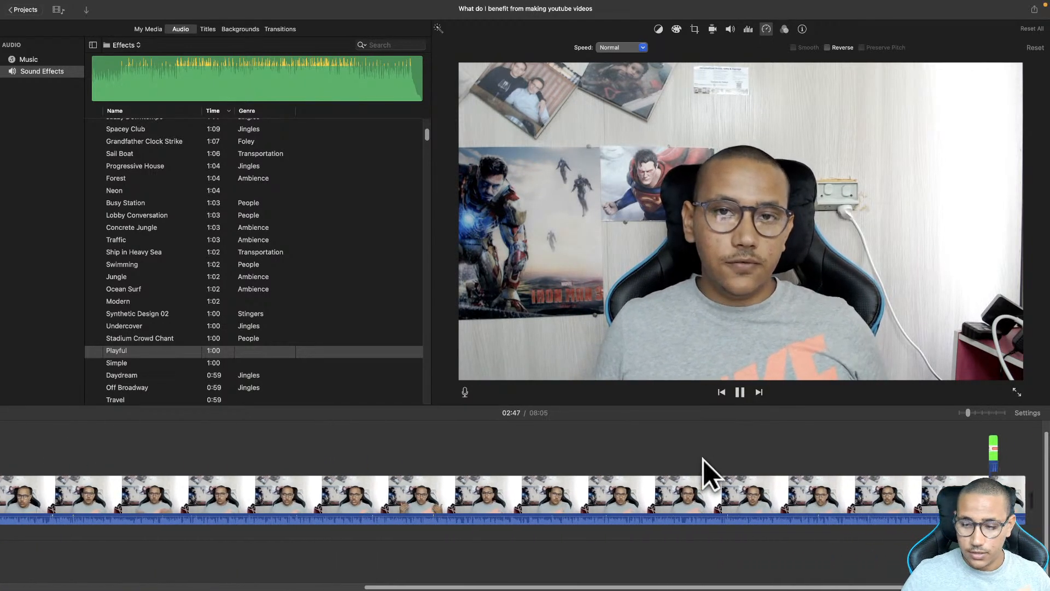
left_click(866, 443)
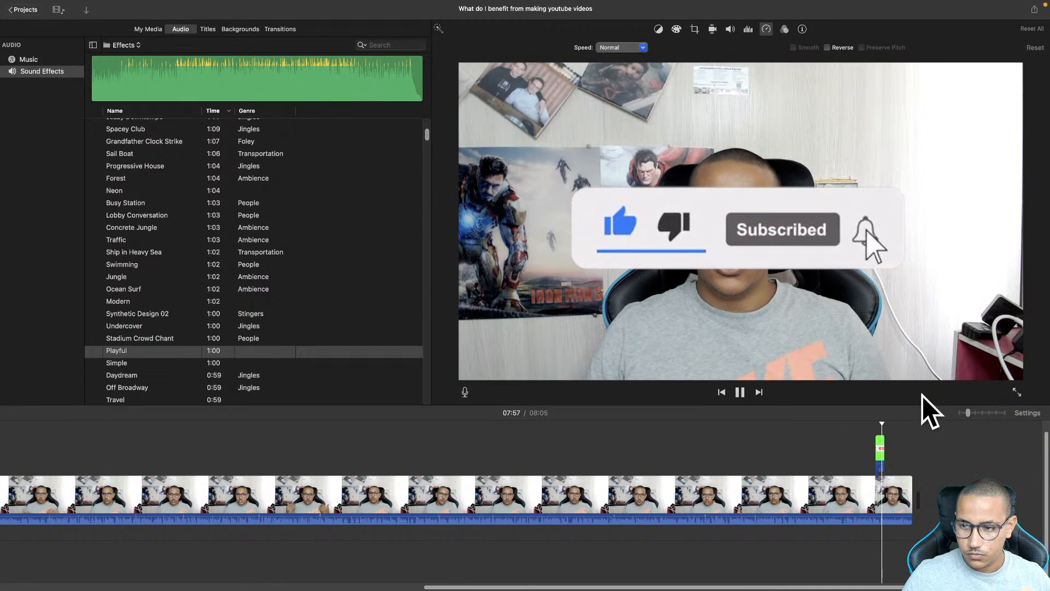
left_click(741, 391)
scroll(663, 432, "left", 15)
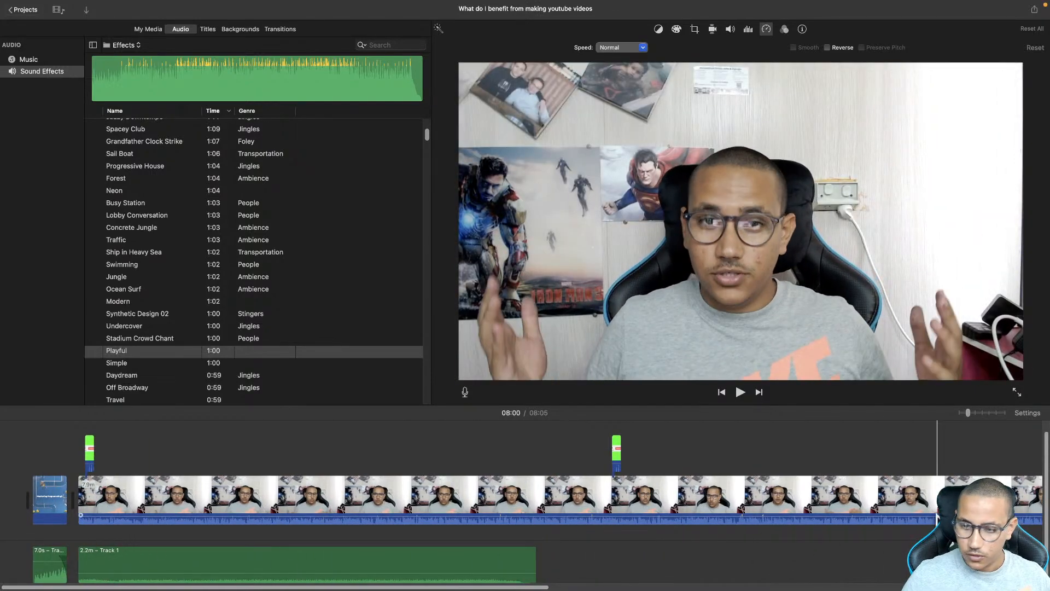
scroll(503, 432, "right", 3)
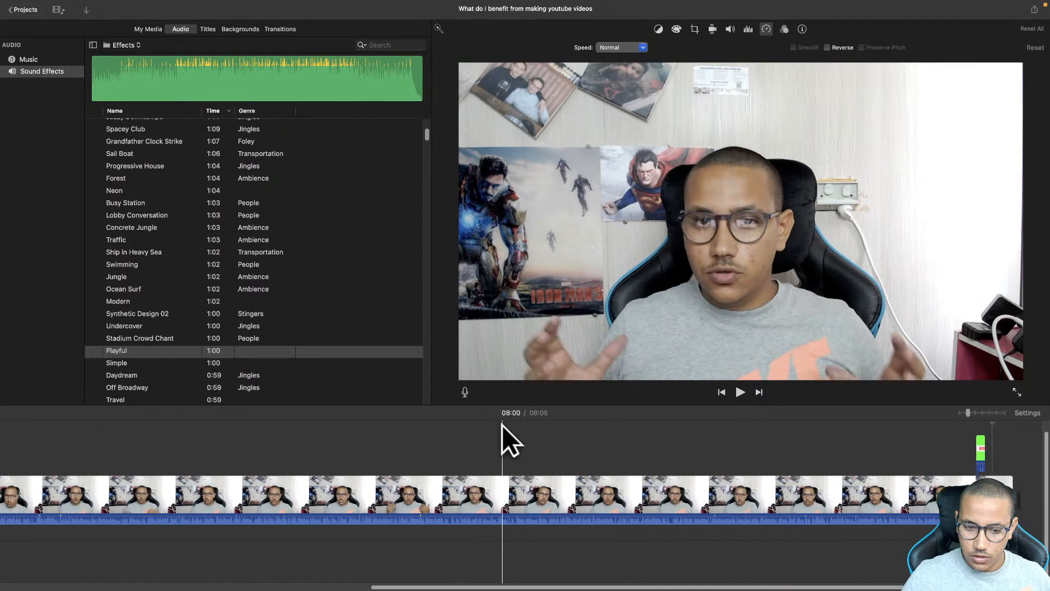
Mark the end of Track 1 at 02:21, leave full screen and shift the window to uncover the desktop folders
scroll(502, 431, "left", 3)
left_click(397, 566)
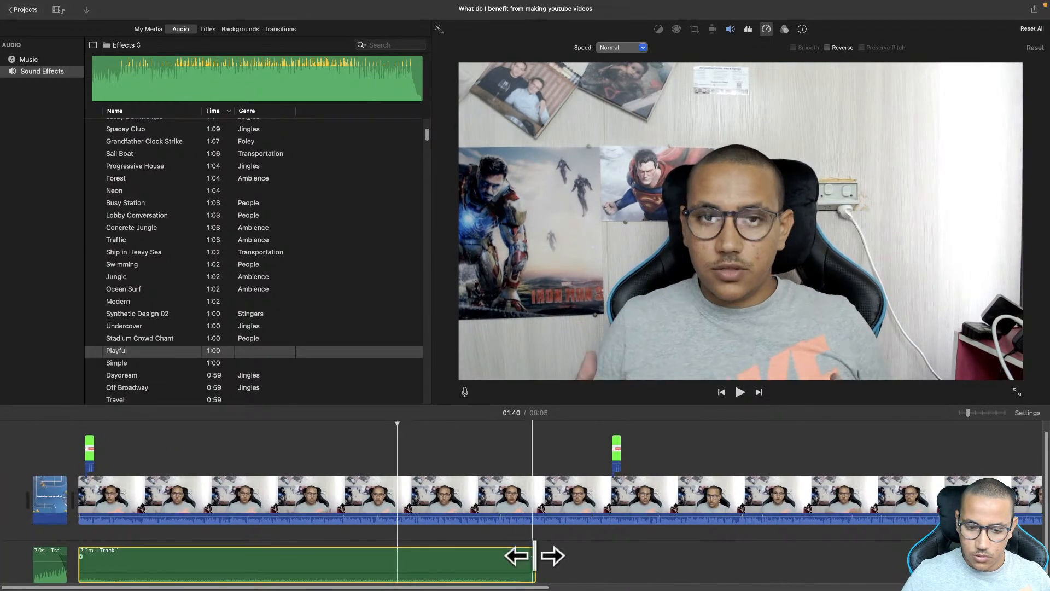
left_click(539, 569)
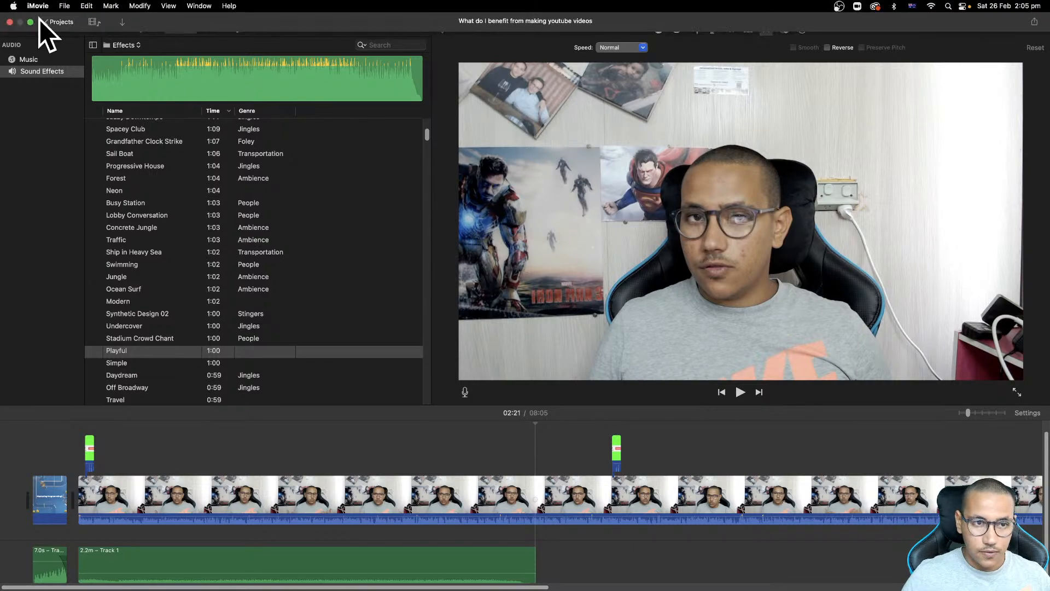
left_click(31, 22)
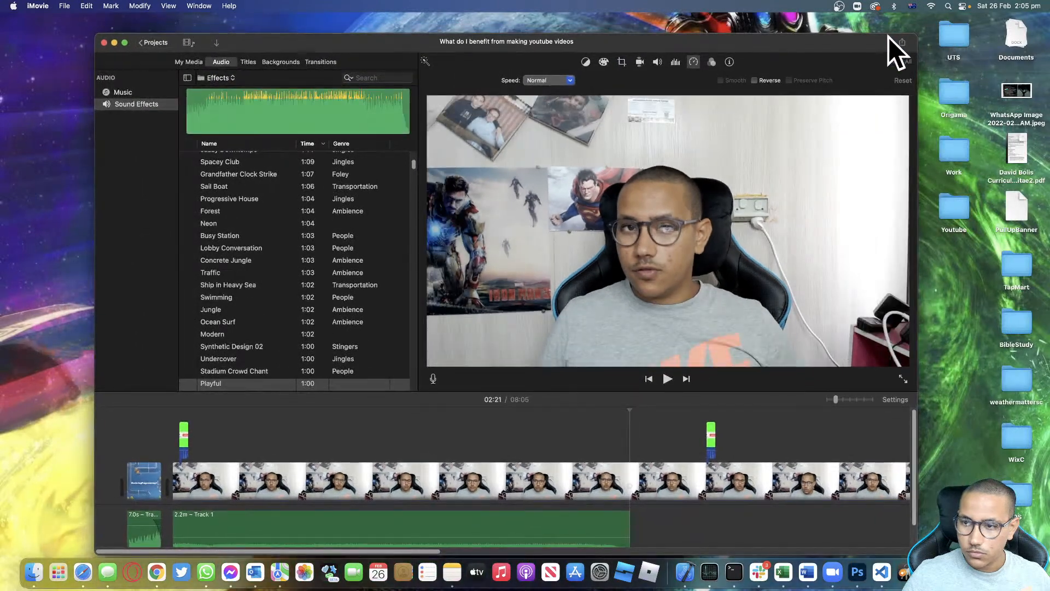
left_click_drag(889, 37, 827, 25)
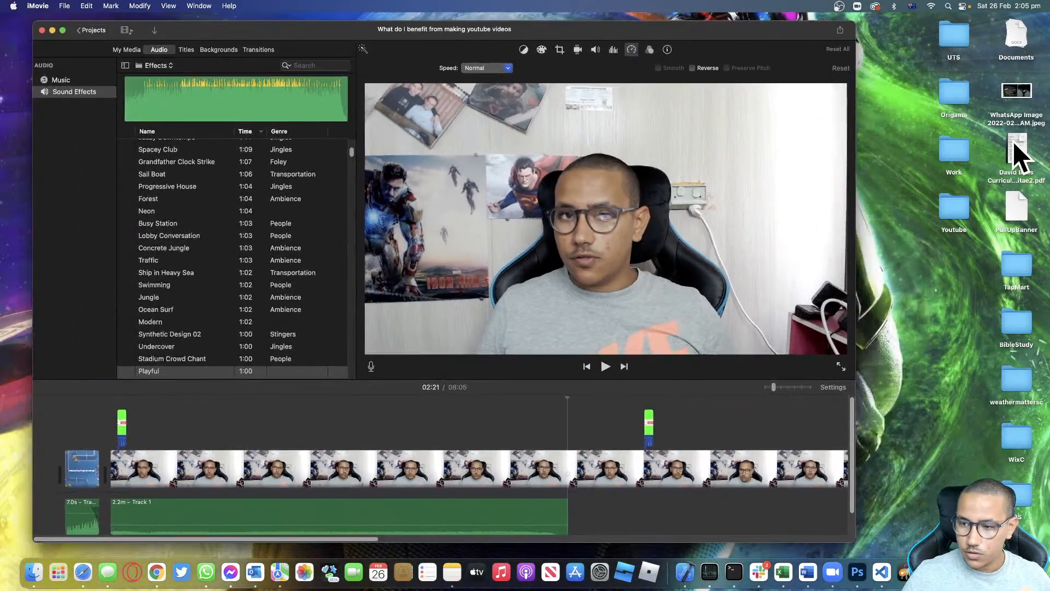
Add the "(Free) Best Chill Non Copyrighted Background Music" file from the desktop's Youtube folder right after Track 1 and return to full-screen editing
double_click(953, 203)
left_click_drag(283, 41, 889, 65)
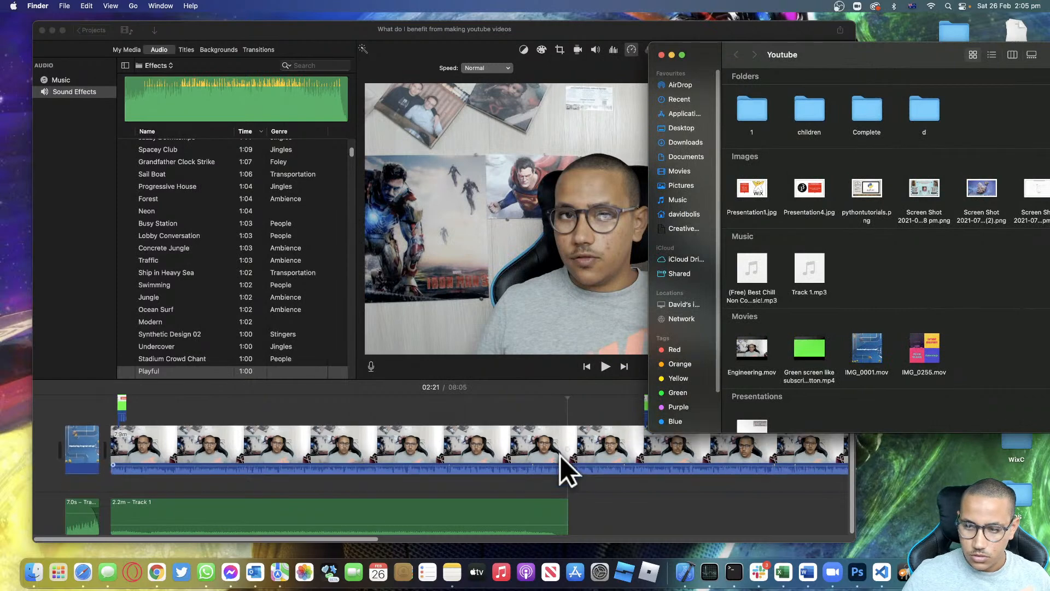
left_click_drag(761, 275, 568, 515)
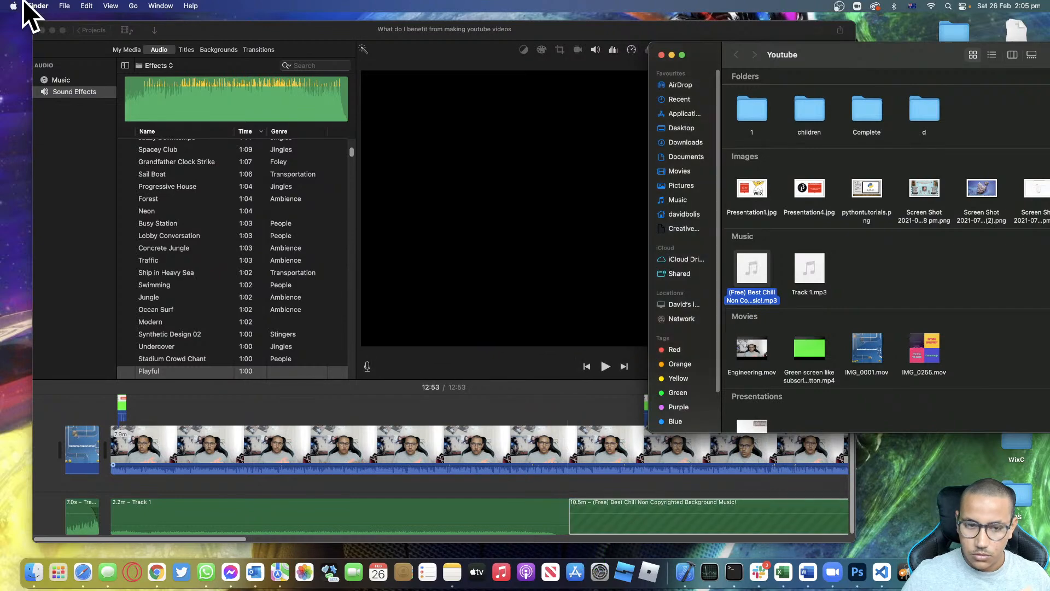
left_click(63, 30)
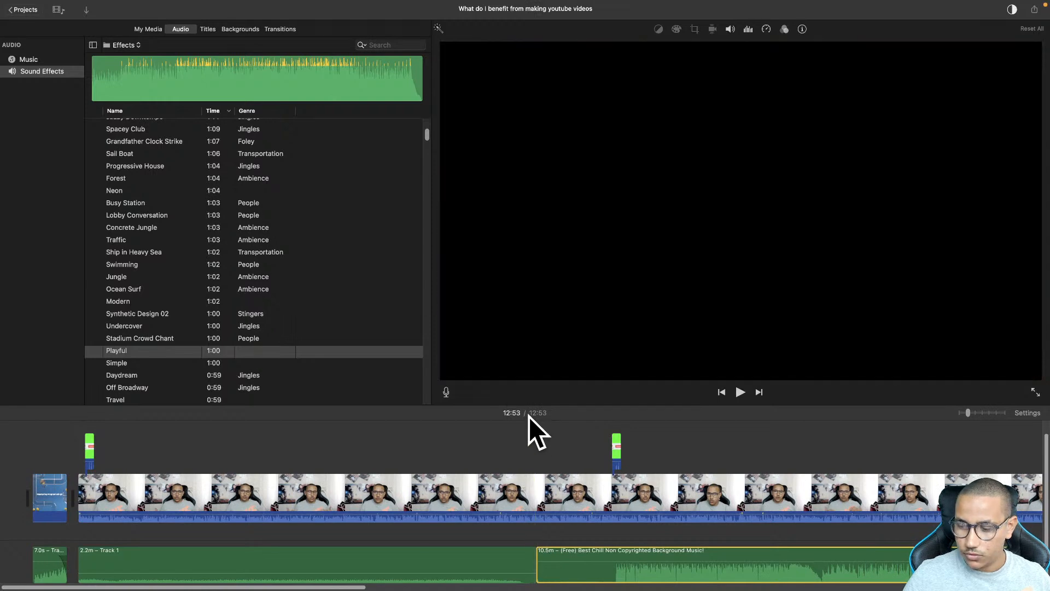
Split the Best Chill background music at 08:05, where the talking-head footage ends, and delete the part after it
scroll(811, 535, "right", 10)
scroll(816, 546, "right", 8)
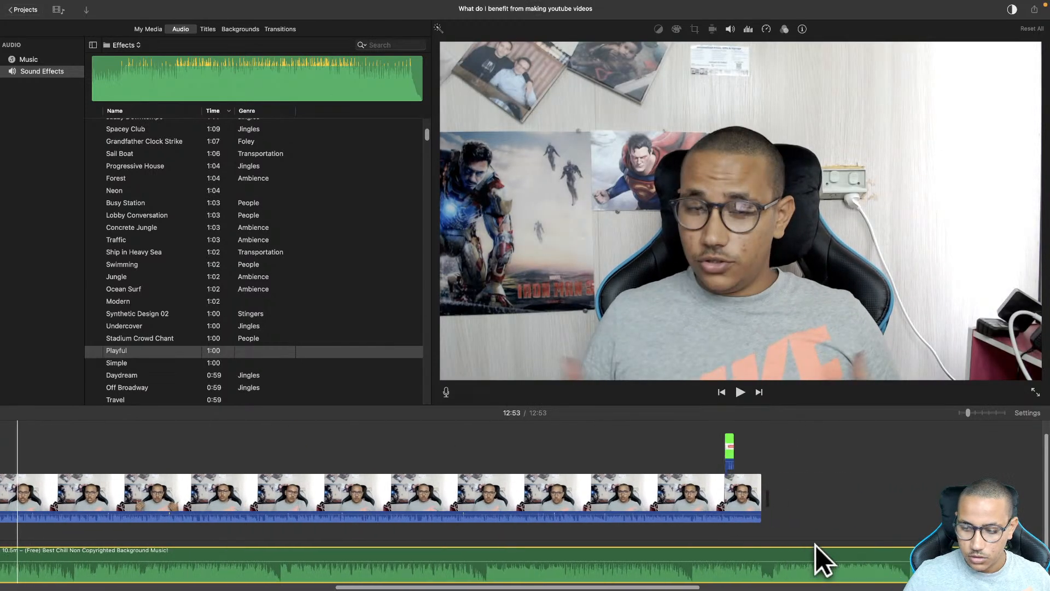
left_click(756, 552)
left_click(756, 551)
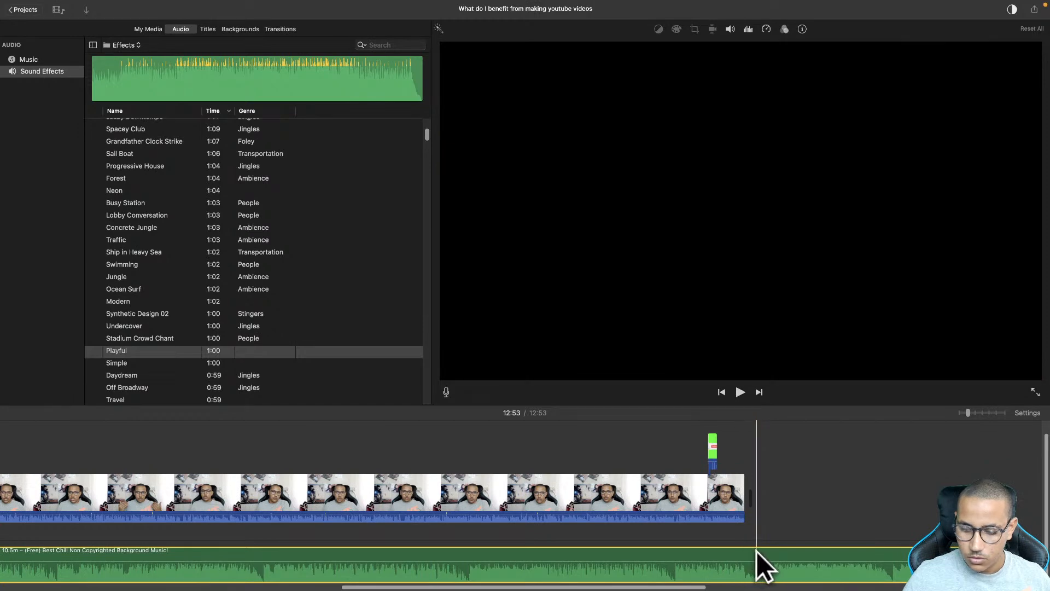
right_click(753, 551)
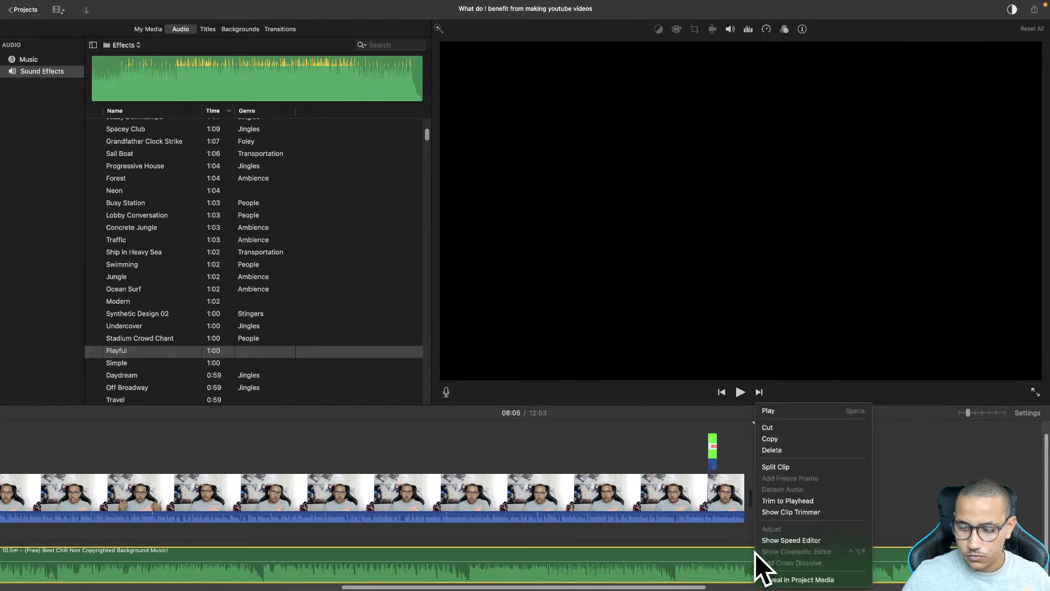
left_click(783, 466)
left_click(783, 548)
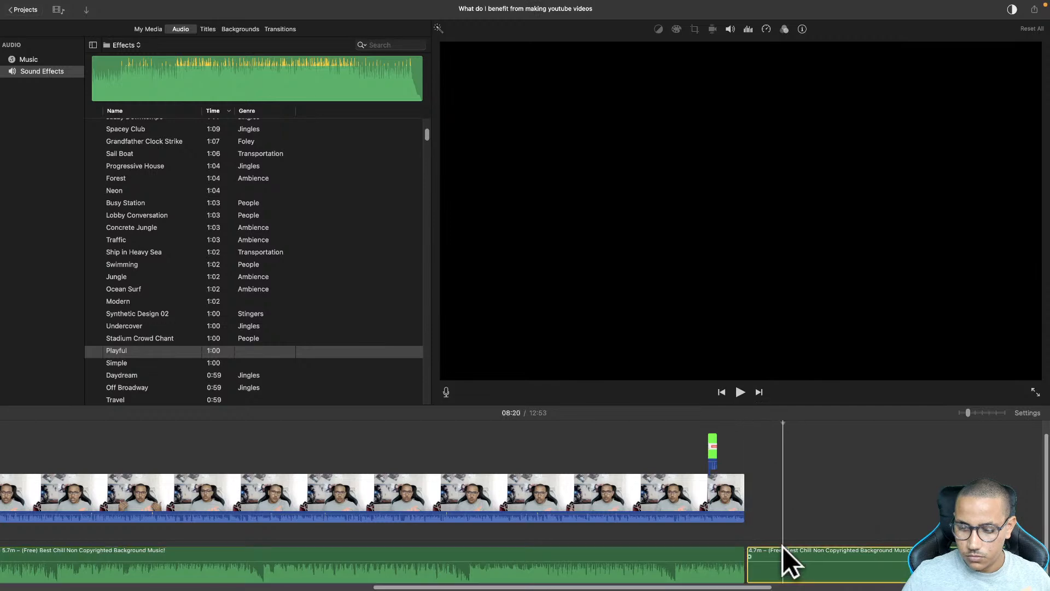
key("Delete")
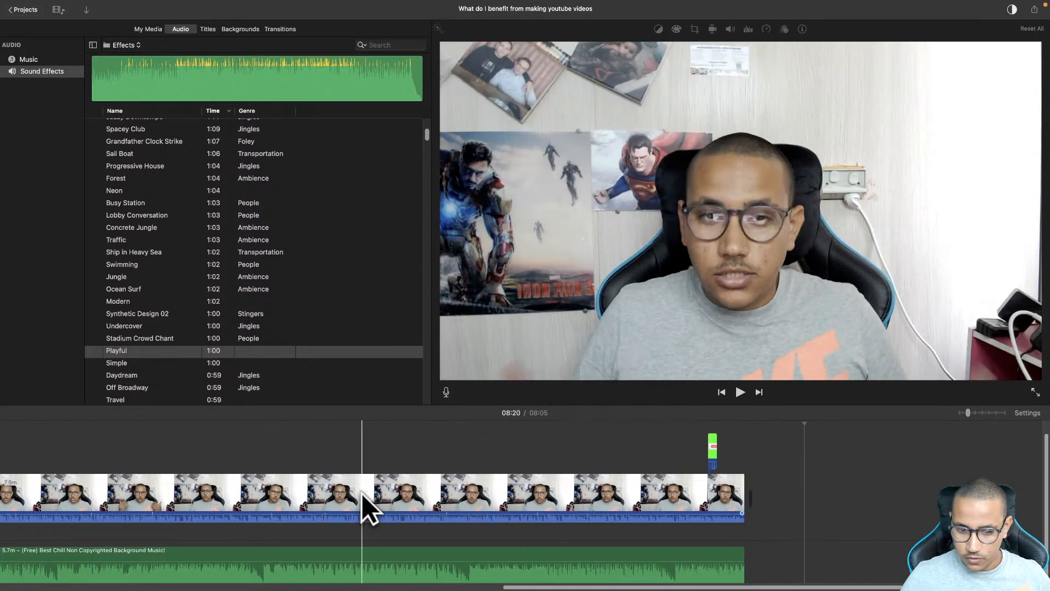
Lower the volume of the Best Chill background music clip to a quiet level like Track 1's
scroll(363, 493, "left", 10)
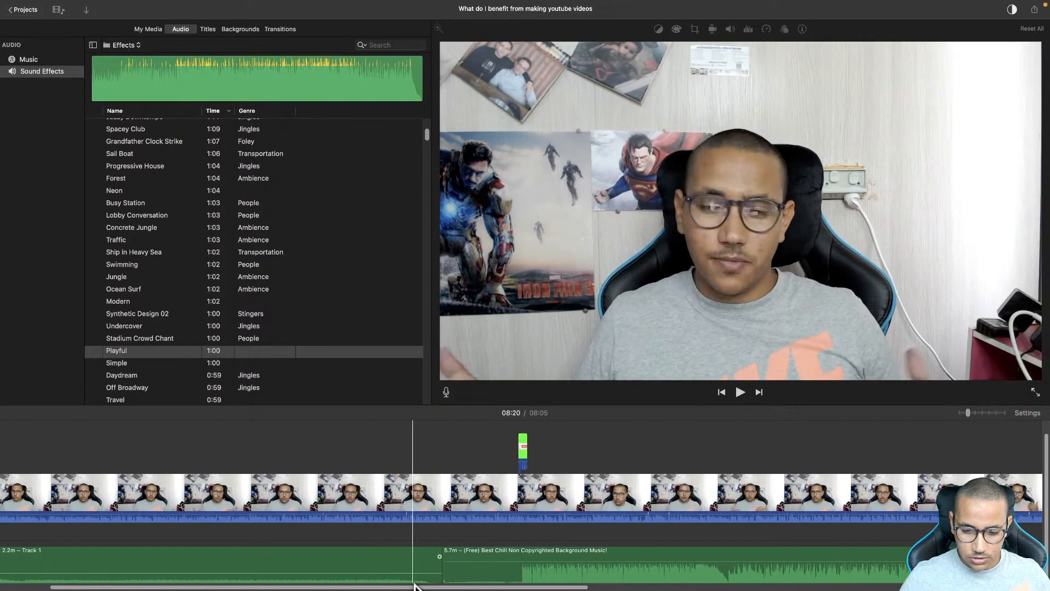
scroll(423, 560, "right", 12)
scroll(414, 535, "left", 12)
scroll(409, 542, "left", 5)
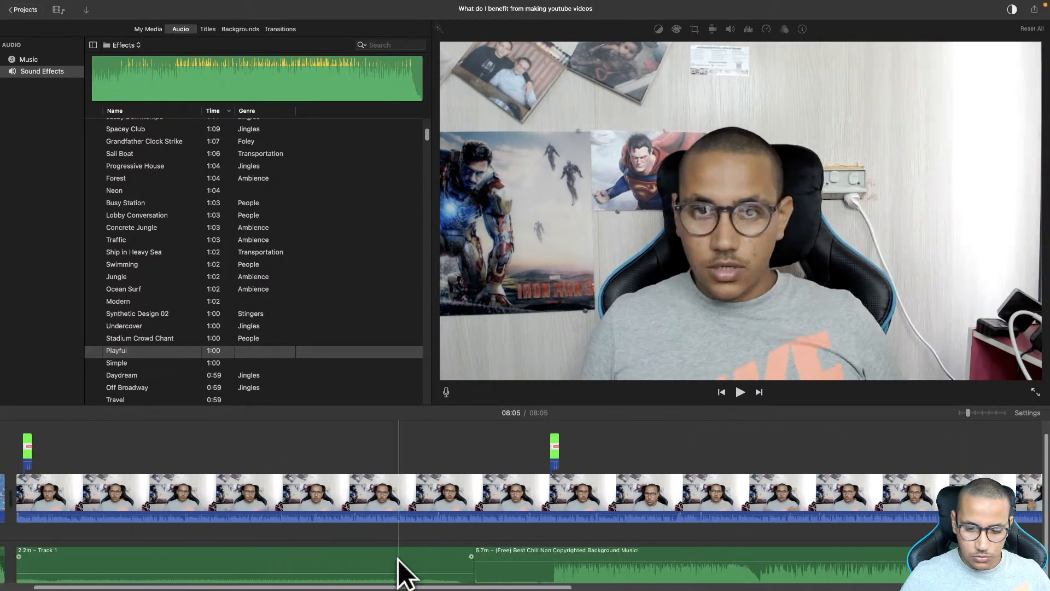
left_click(551, 560)
mouse_move(558, 558)
left_mouse_down()
mouse_move(535, 564)
mouse_move(556, 570)
left_mouse_up()
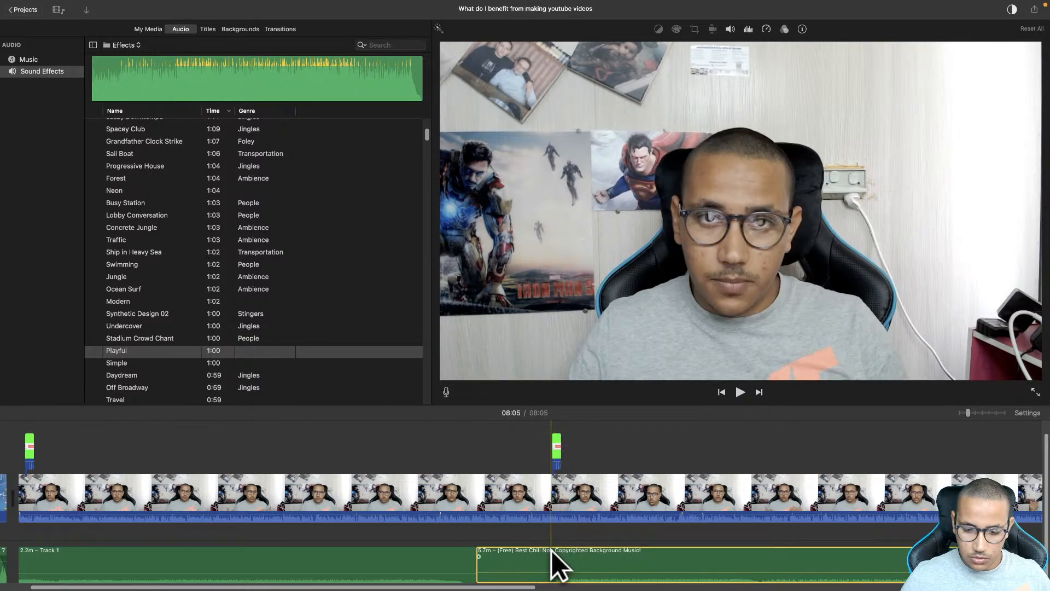
Split the Best Chill background music at 02:45 and delete its near-silent opening section
right_click(560, 557)
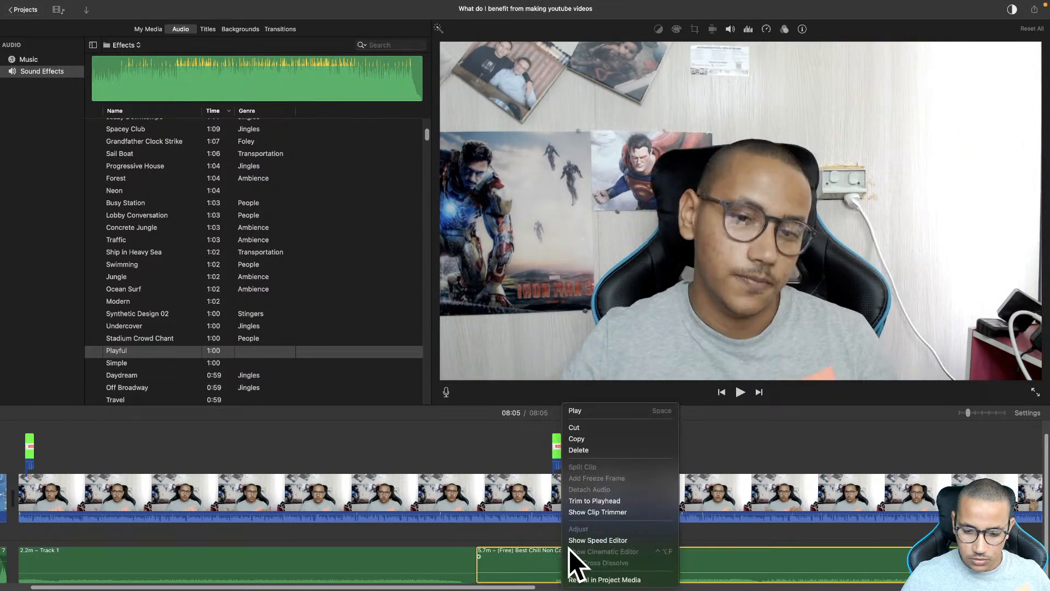
left_click(541, 567)
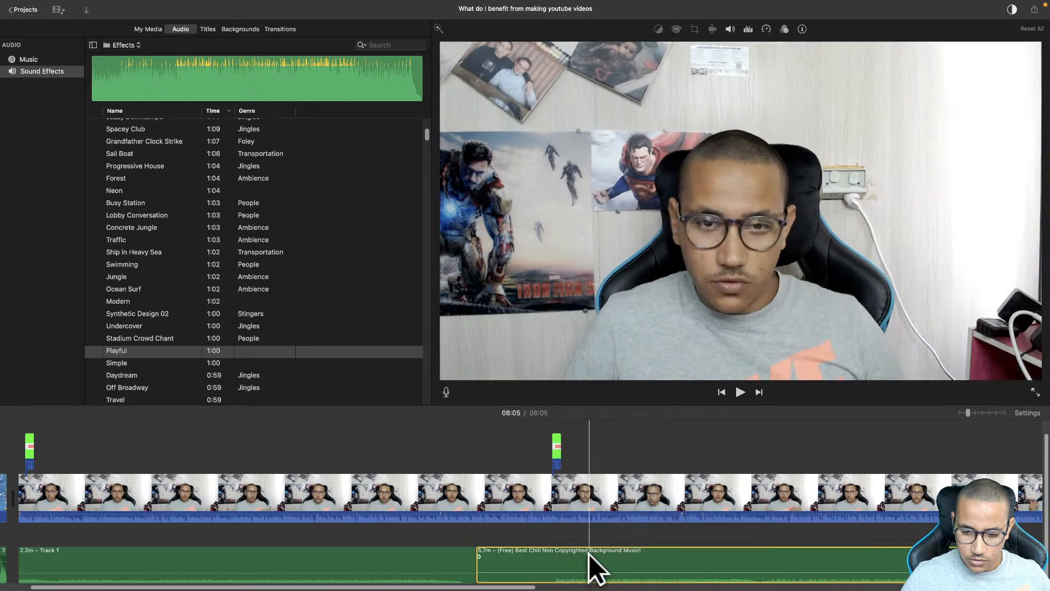
right_click(561, 559)
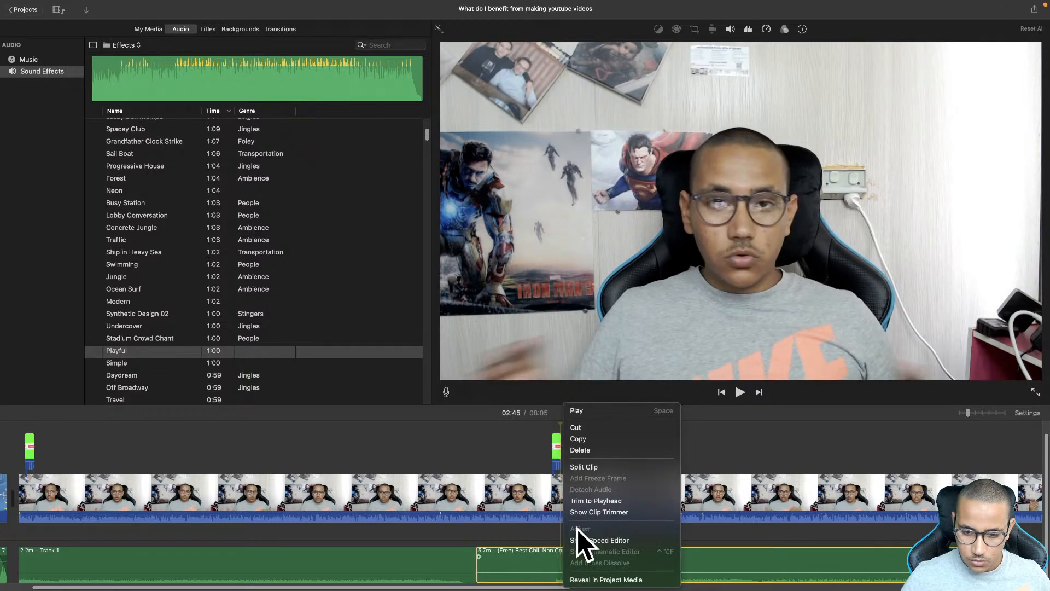
left_click(587, 469)
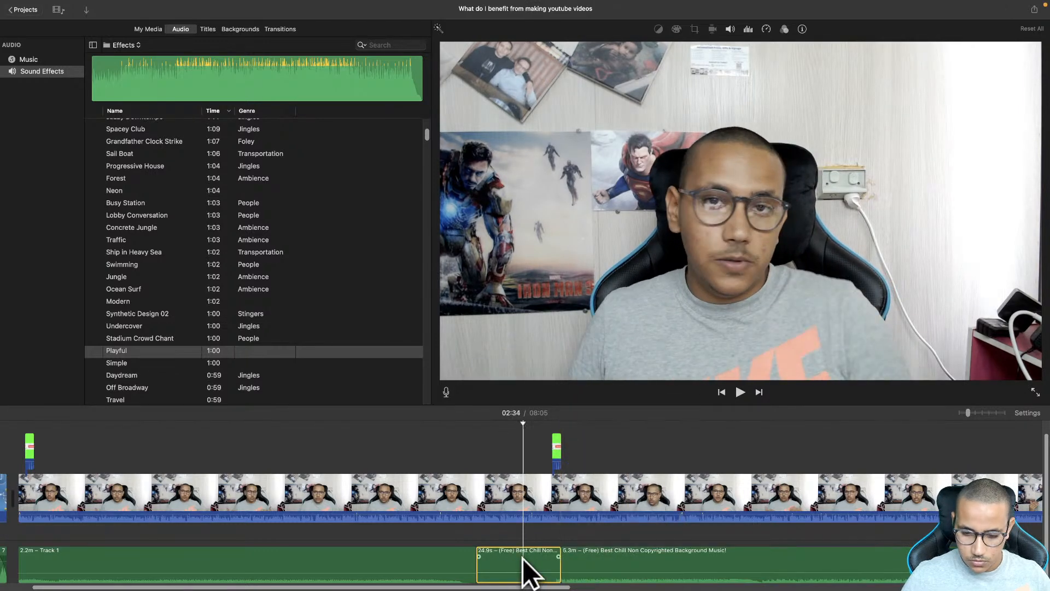
key("Delete")
Move the remaining background music against the end of Track 1 and extend its end to the end of the talking-head clip
key("backslash")
left_click_drag(687, 556, 602, 554)
scroll(673, 518, "right", 10)
scroll(673, 519, "right", 8)
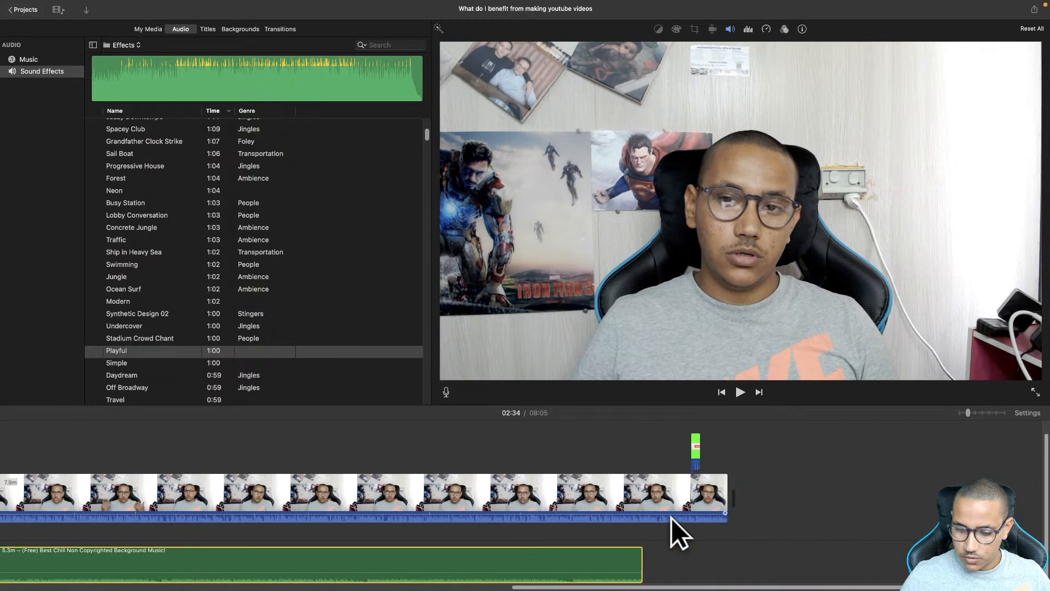
left_click_drag(654, 563, 733, 564)
Play the video across the change between the two music tracks and again from about 02:59 and 04:06 to check the music level
scroll(600, 487, "left", 10)
scroll(600, 487, "left", 10)
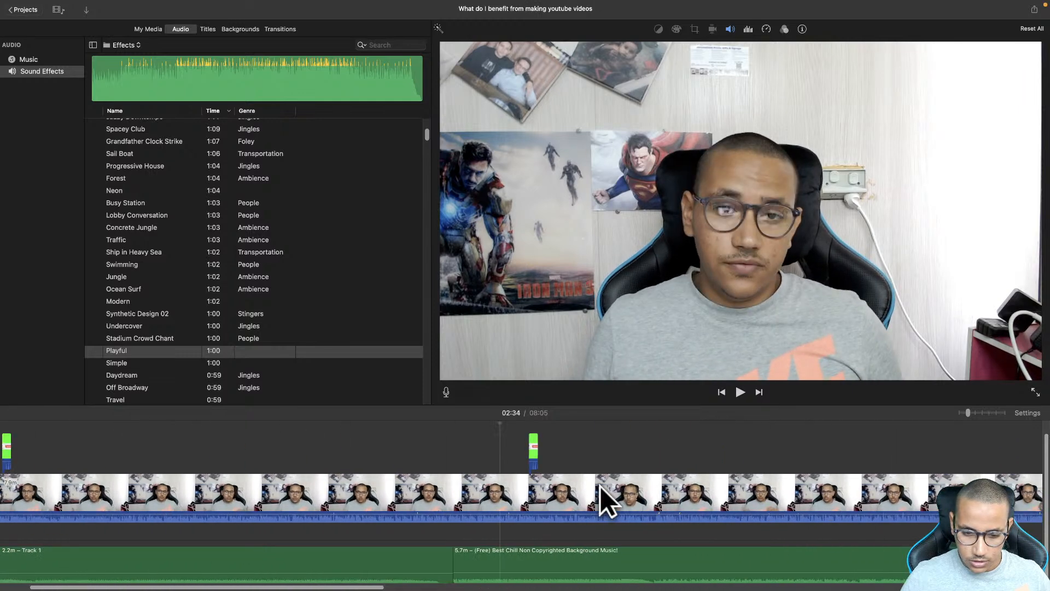
left_click(490, 433)
left_click(741, 392)
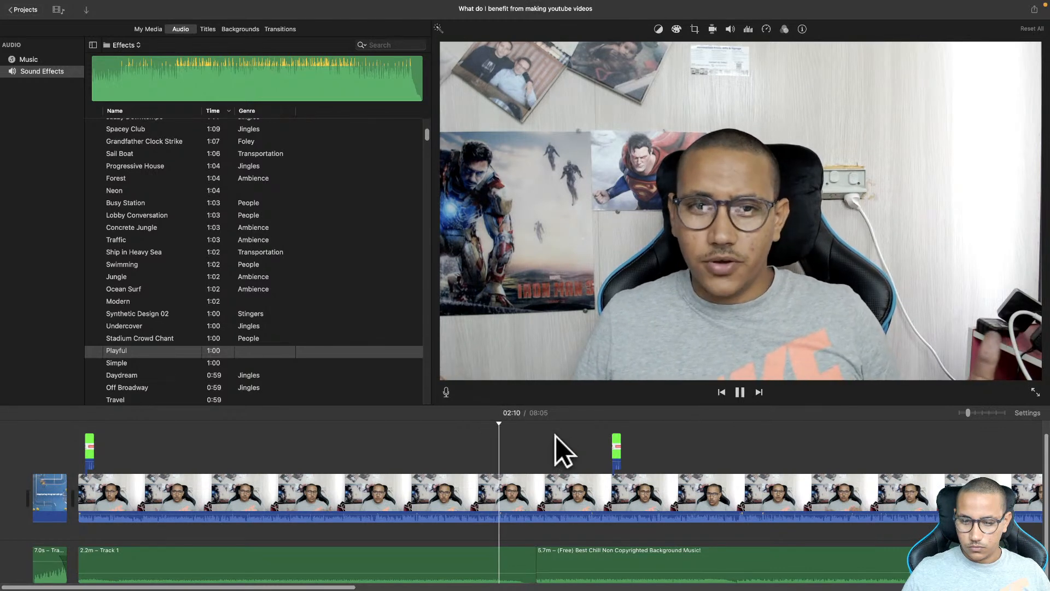
left_click(524, 449)
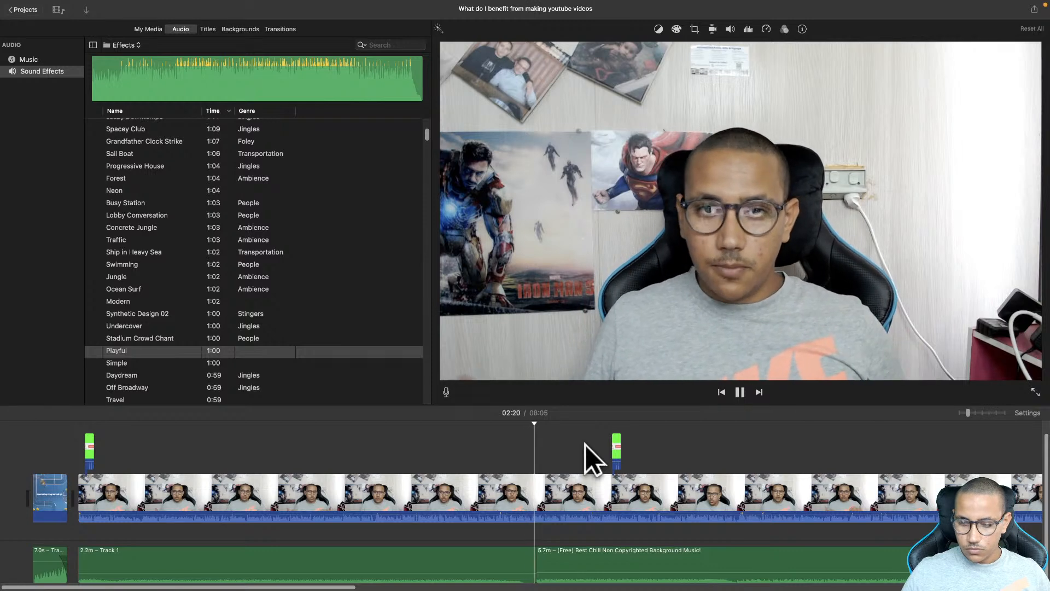
left_click(665, 437)
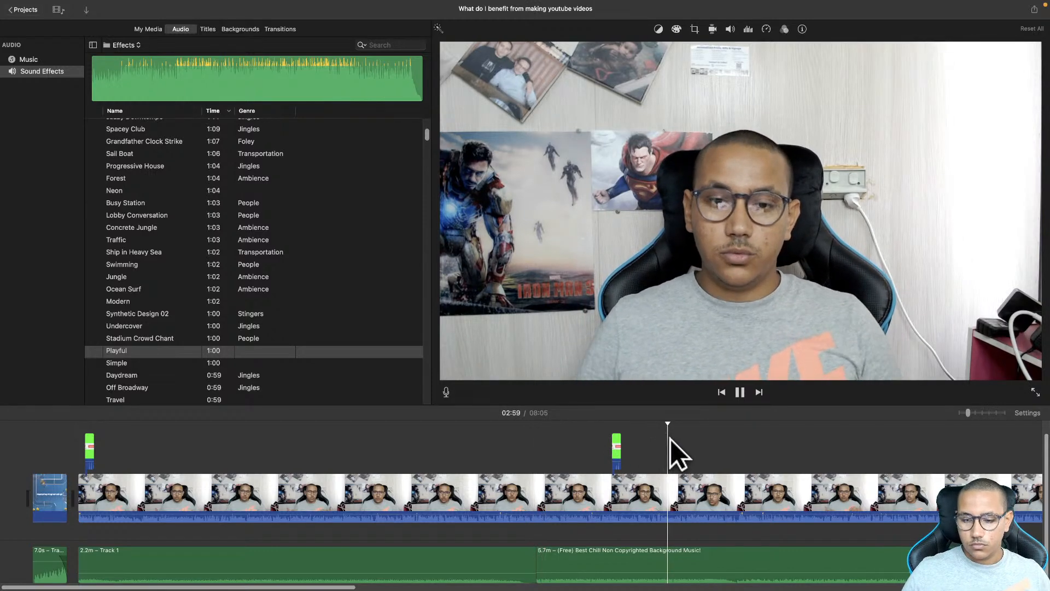
scroll(809, 442, "right", 3)
left_click(810, 443)
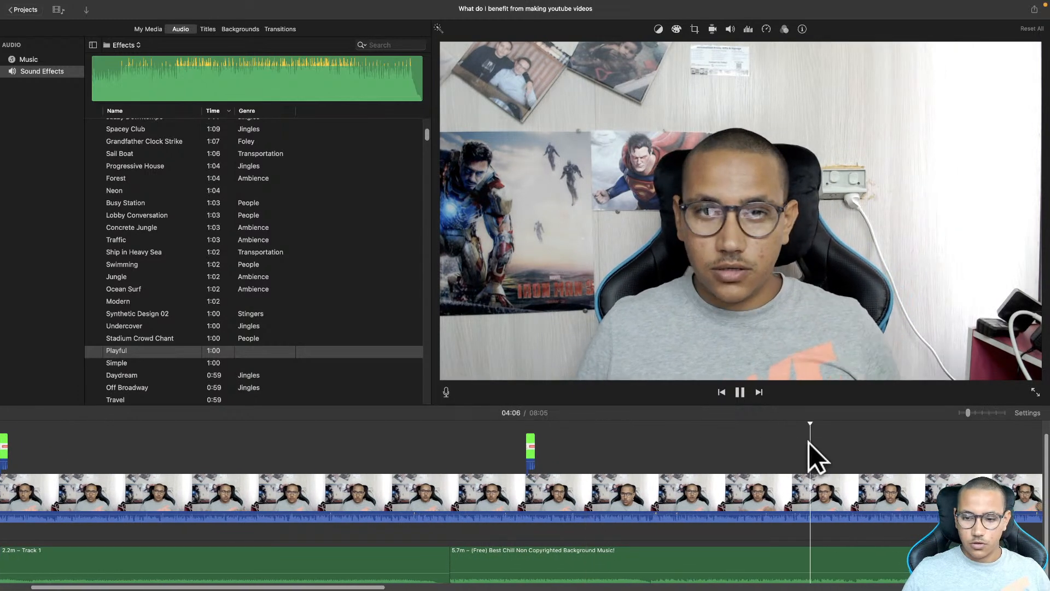
left_click(740, 392)
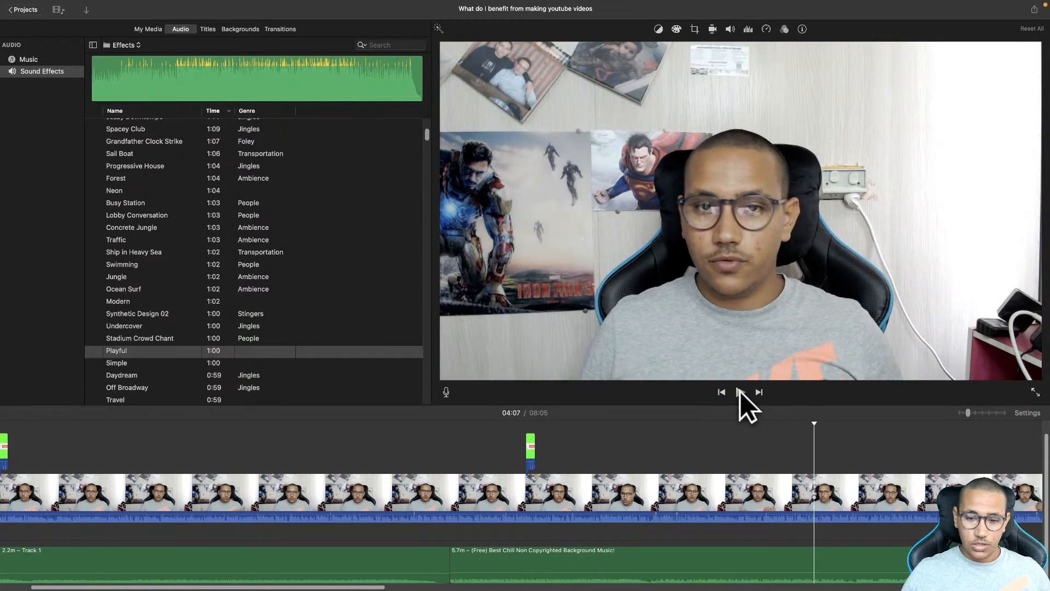
Play the project from the beginning through the intro and first subscribe overlay, stopping at 00:14
scroll(579, 480, "left", 5)
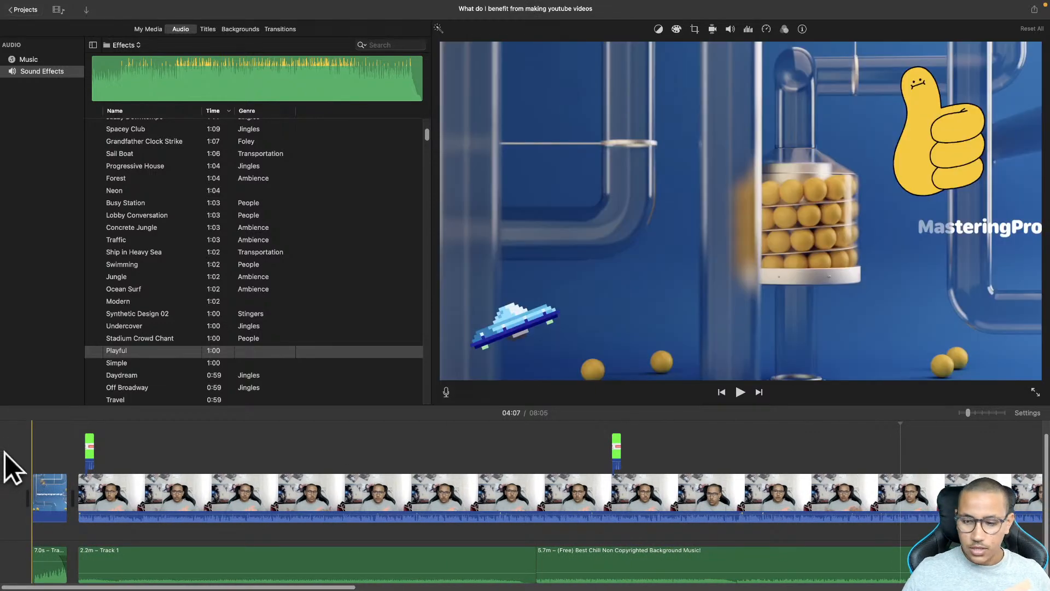
left_click(4, 453)
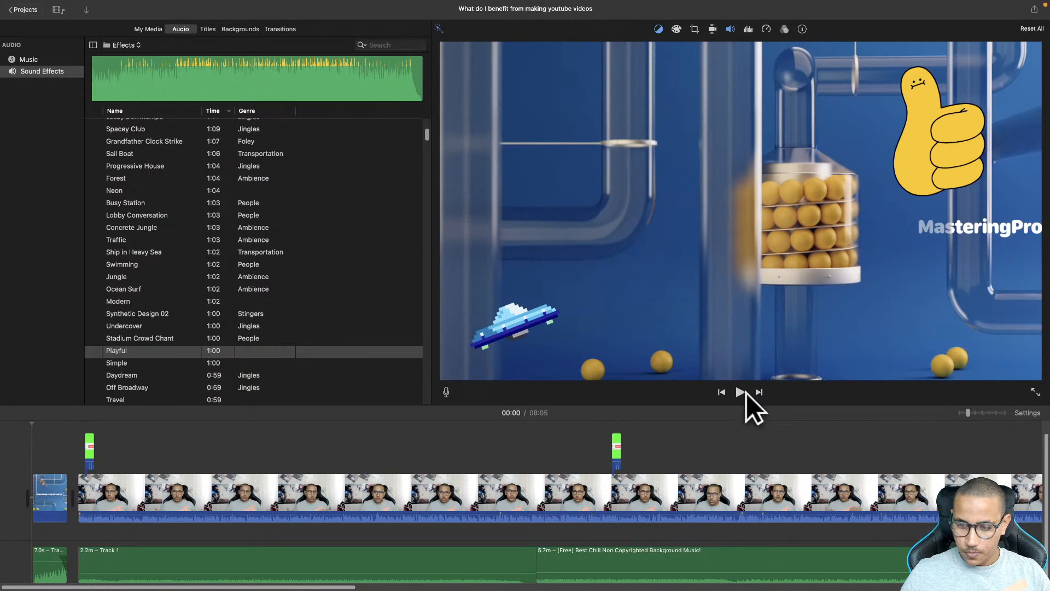
left_click(741, 392)
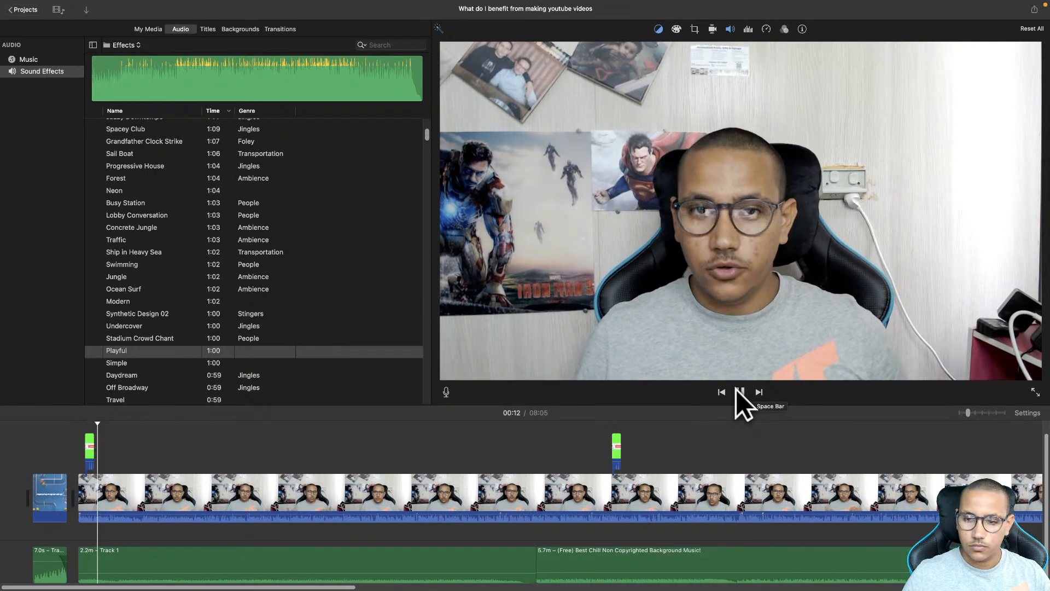
left_click(738, 391)
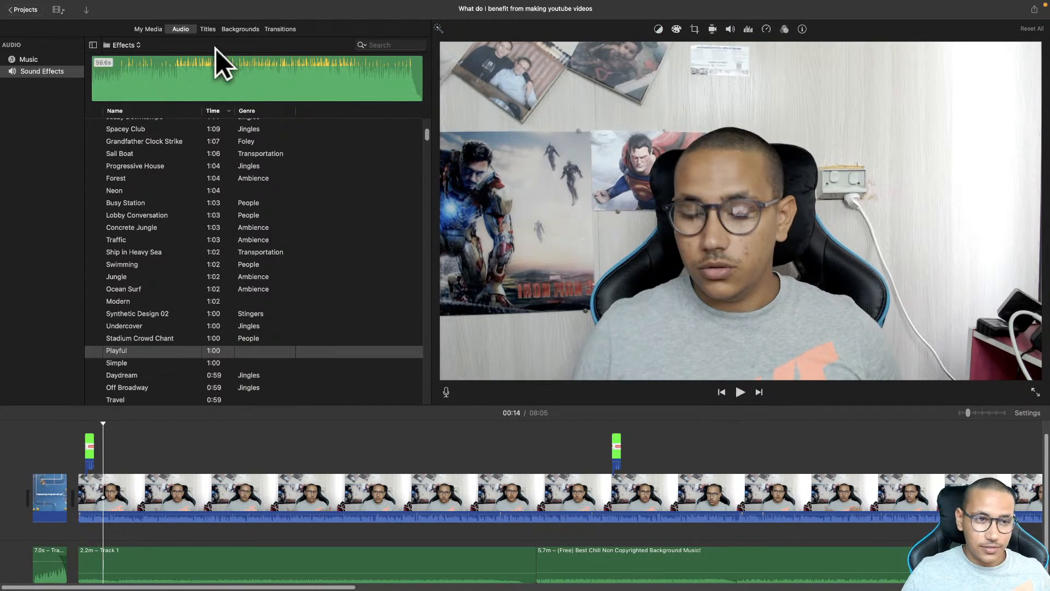
Return to the project overview and start sharing the "What do I benefit from making youtube videos" project as a file
left_click(26, 10)
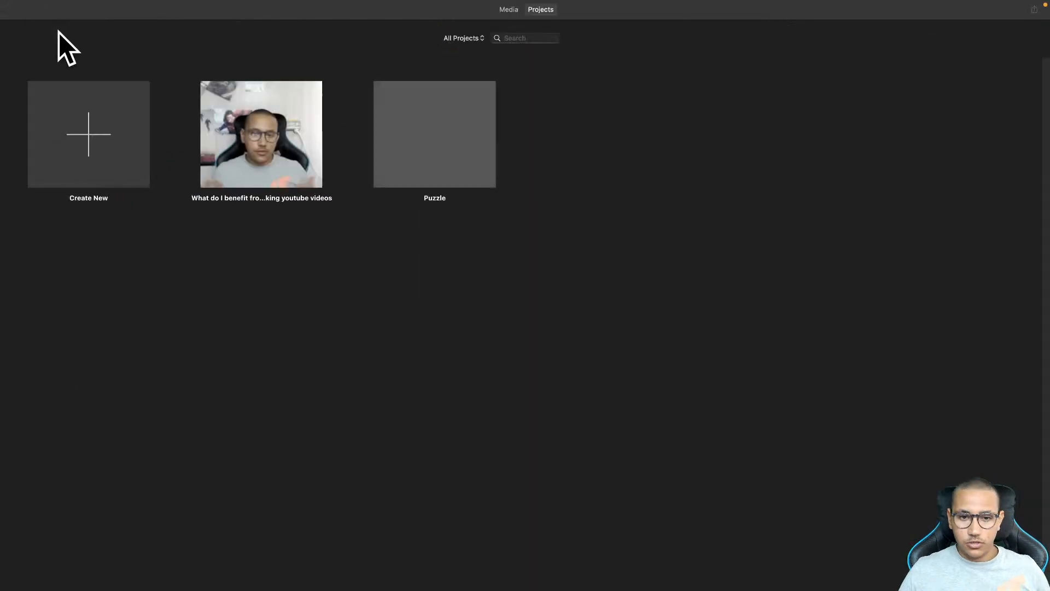
left_click(302, 162)
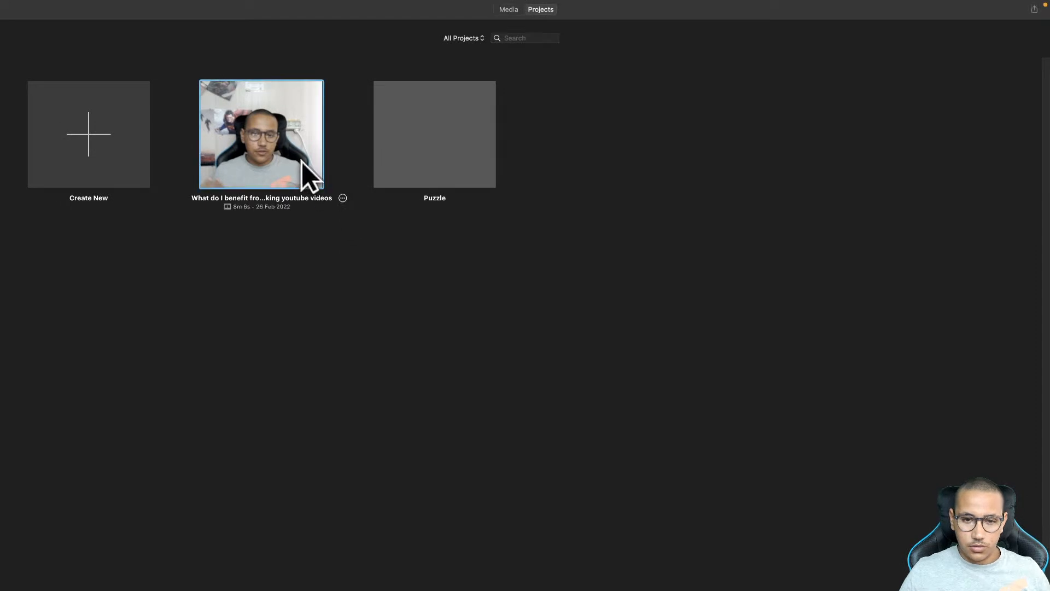
left_click(343, 197)
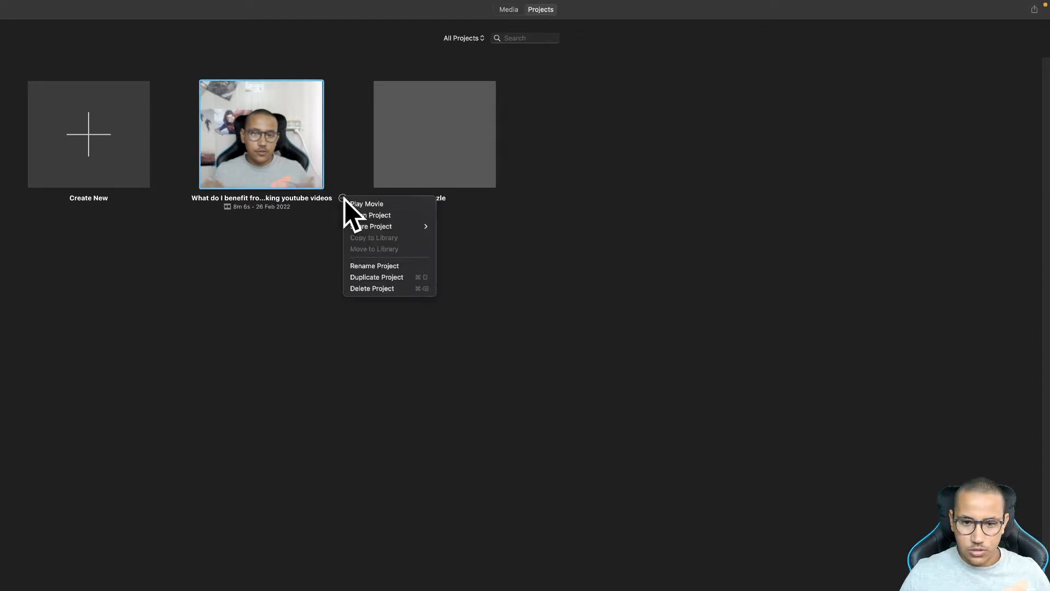
mouse_move(387, 226)
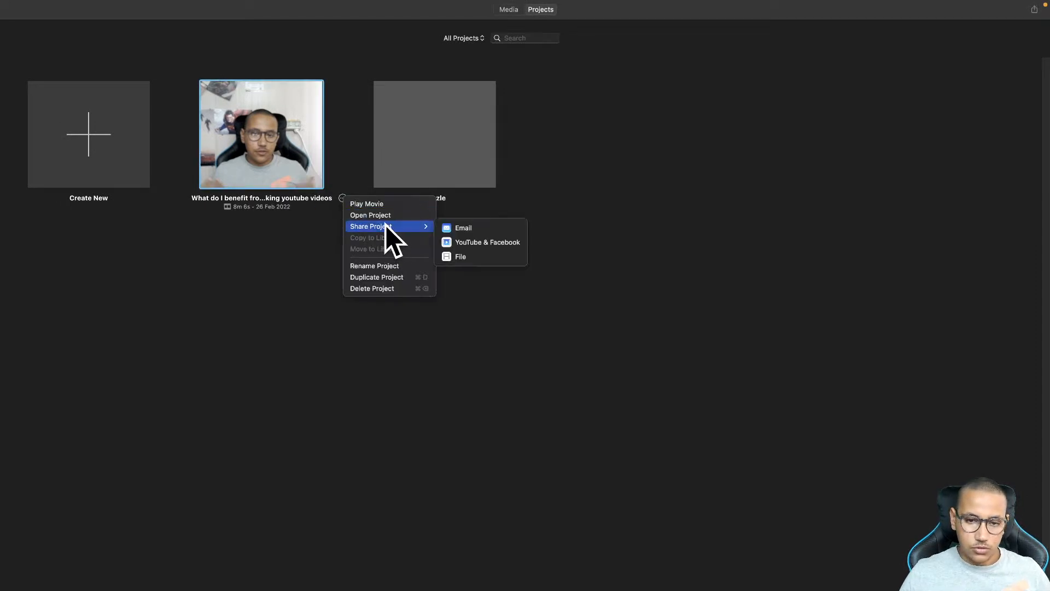
left_click(480, 250)
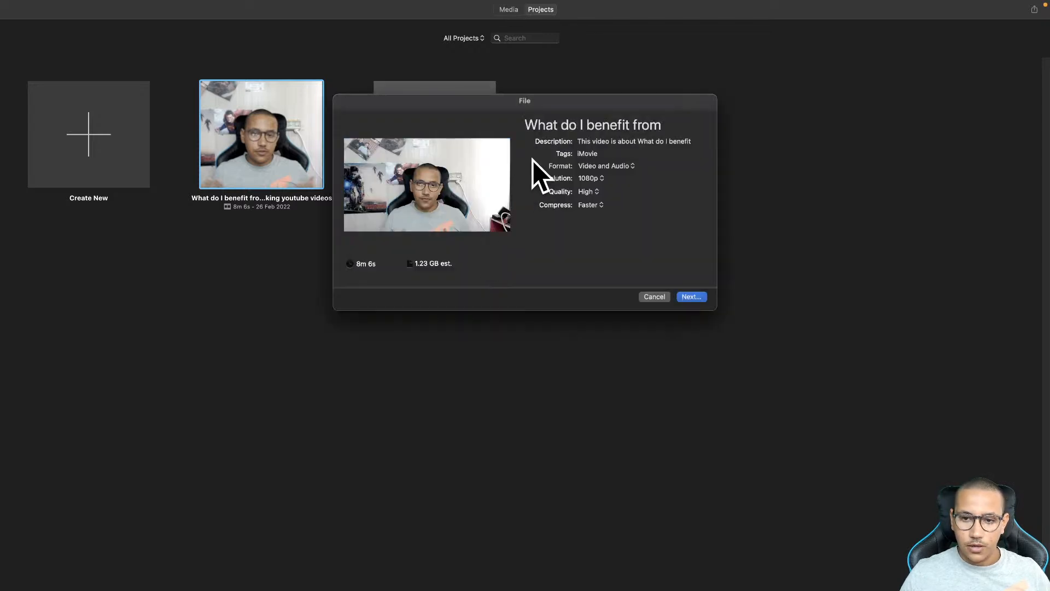
Title the export "Things you did not know about engineering" and save the movie file to the Desktop
left_click(571, 123)
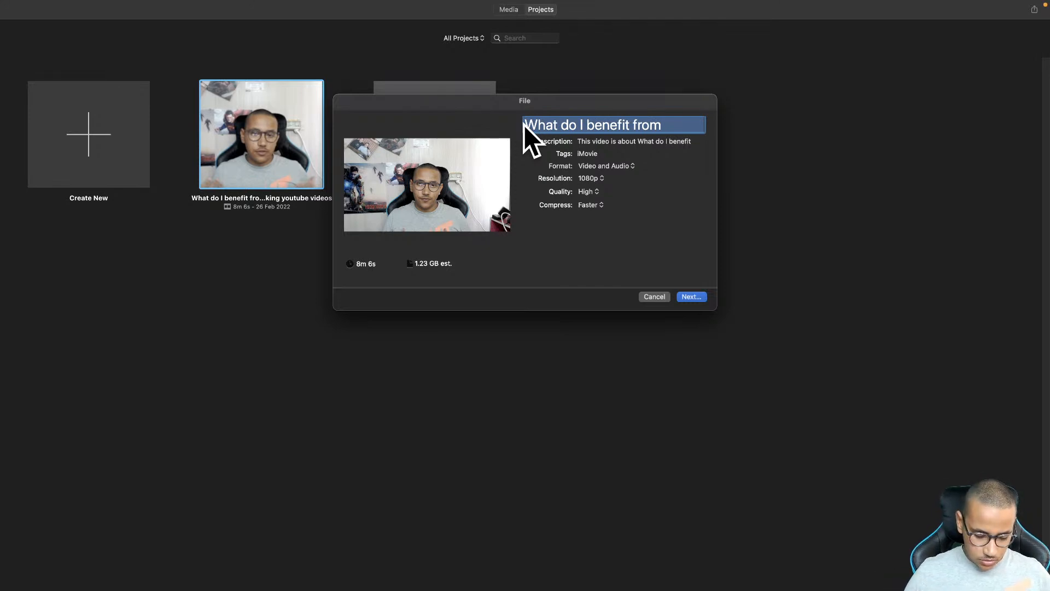
type("Things you")
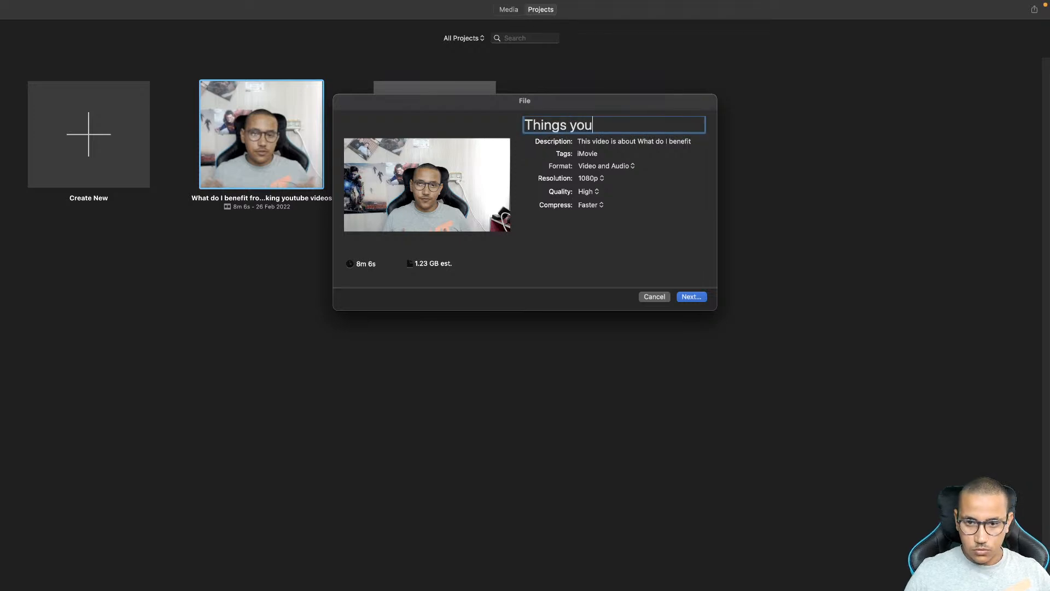
type(" did'nt kn")
key("BackSpace")
key("BackSpace")
key("BackSpace")
key("BackSpace")
key("BackSpace")
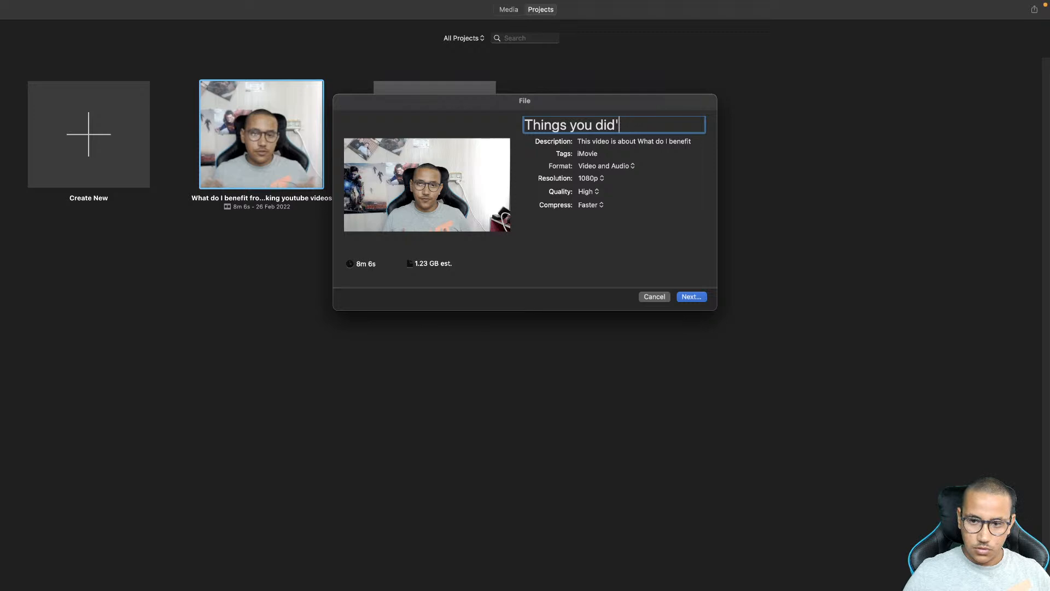
type("not kn")
key("BackSpace")
type("now abo")
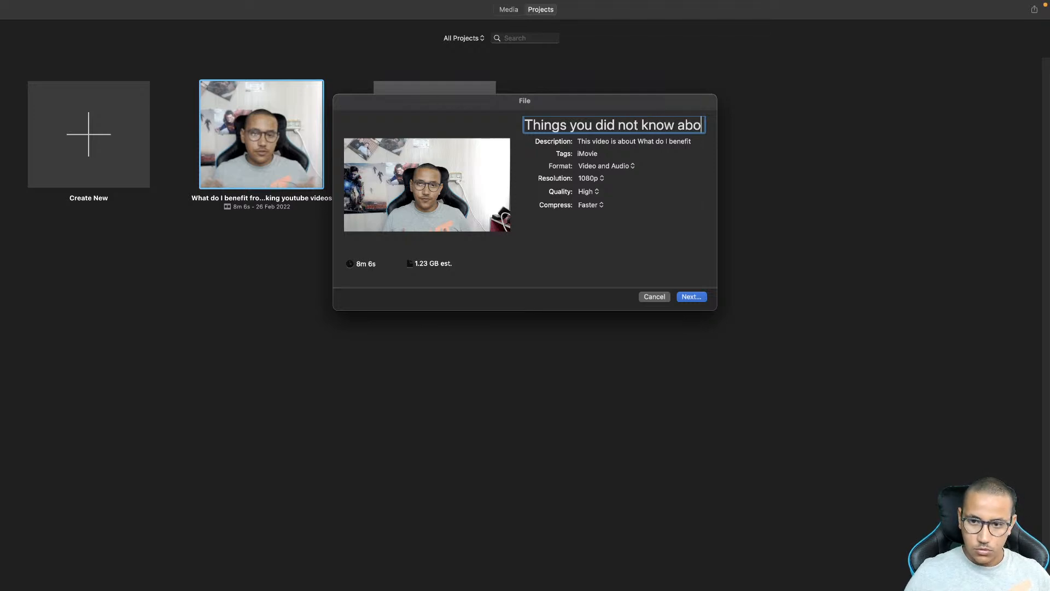
type("ut engineering")
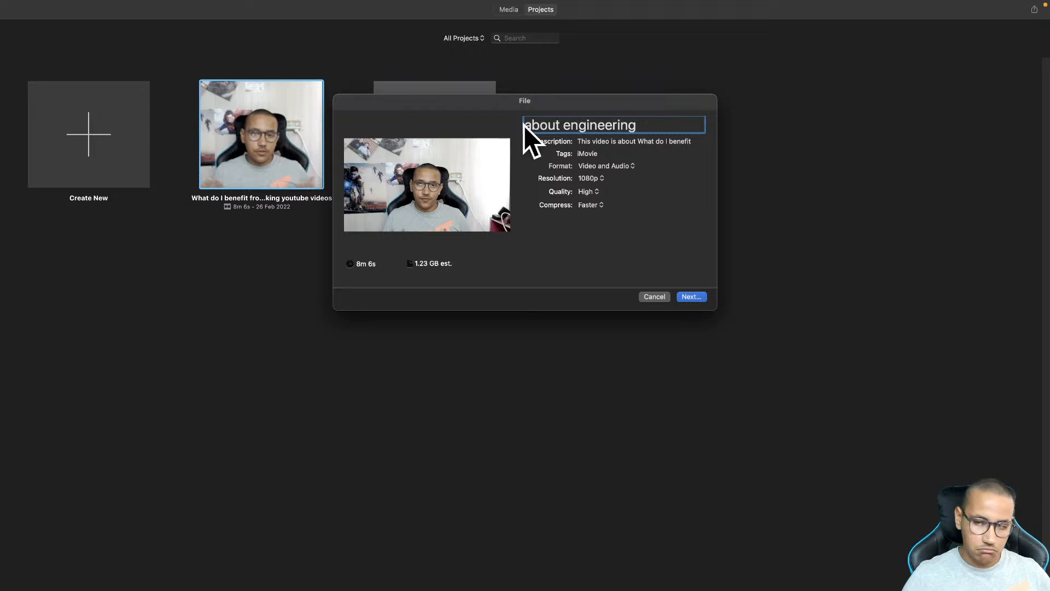
left_click(688, 298)
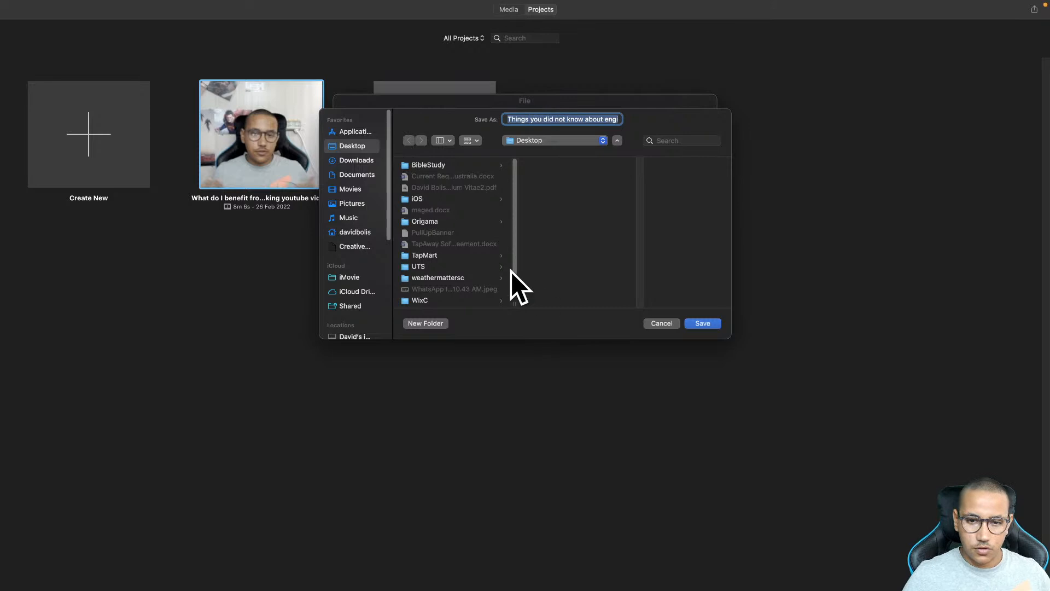
left_click(706, 322)
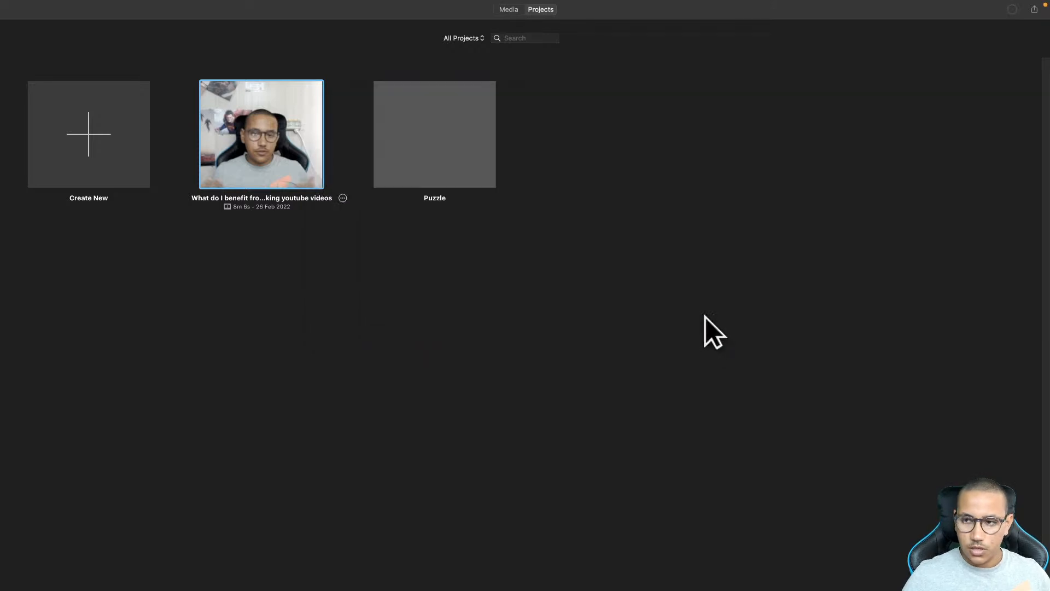